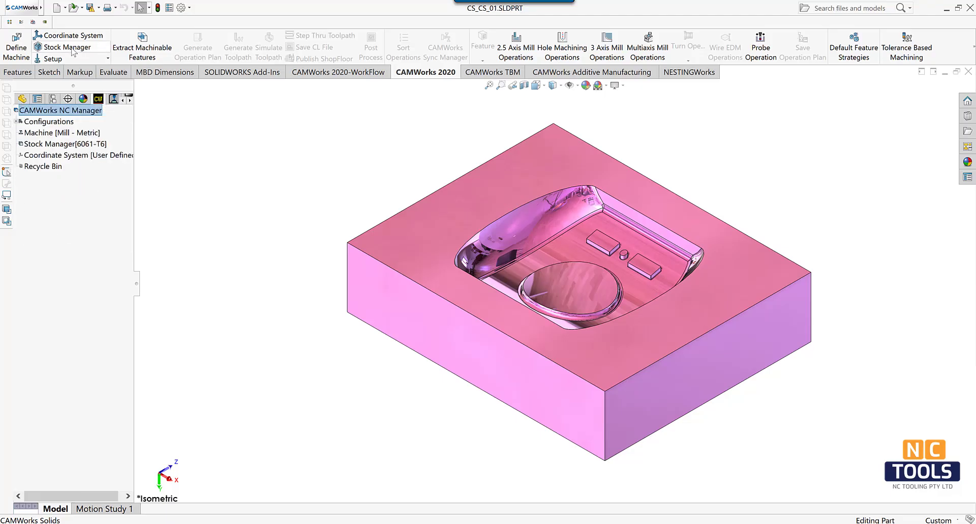
Define a mill setup on the top face, dropping Face and Perimeter, keeping Multi surface with Area Clearance, Constant Stepover
{"action": "left_click", "coordinate": [54, 59]}
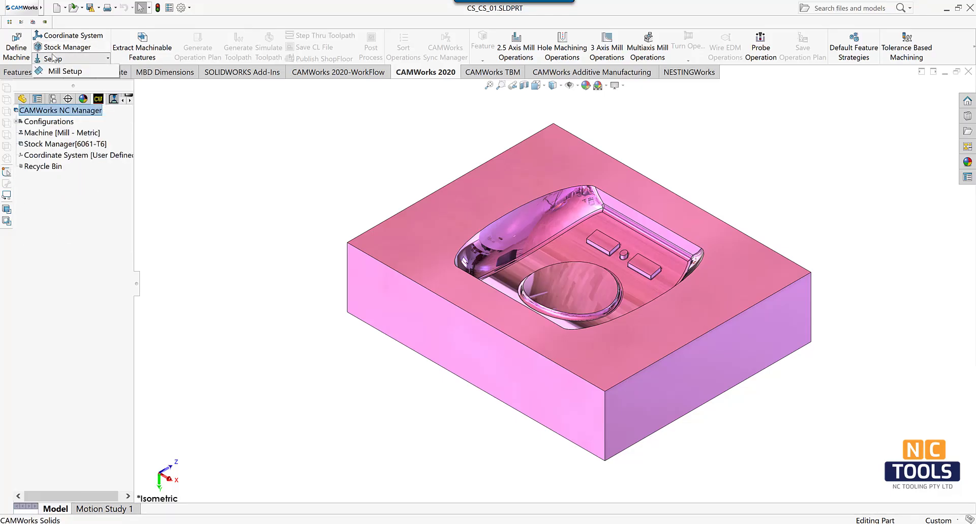
{"action": "left_click", "coordinate": [65, 72]}
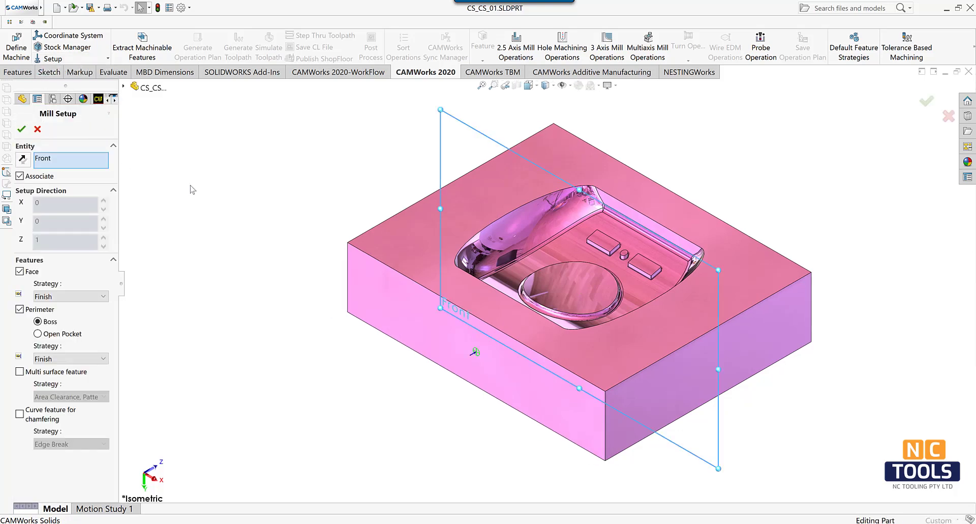
{"action": "left_click", "coordinate": [515, 191]}
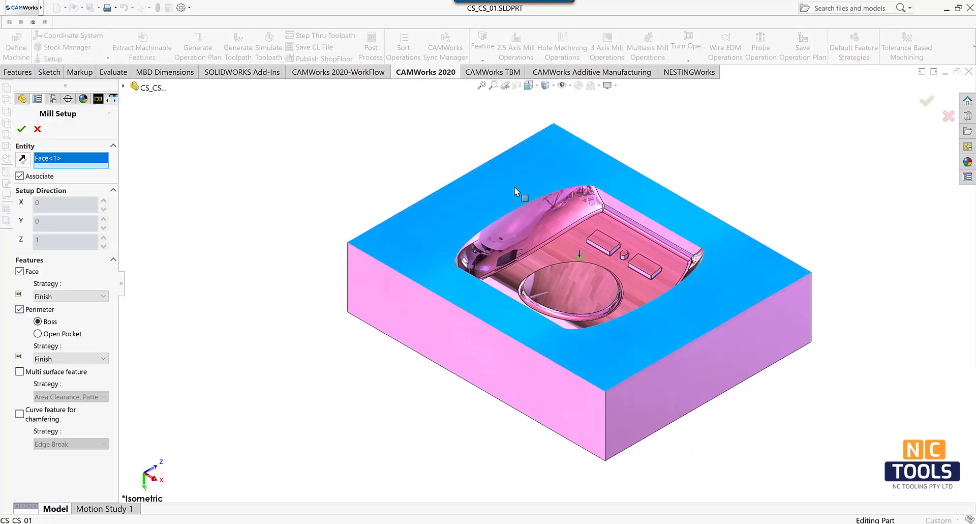
{"action": "left_click", "coordinate": [20, 271]}
{"action": "left_click", "coordinate": [19, 309]}
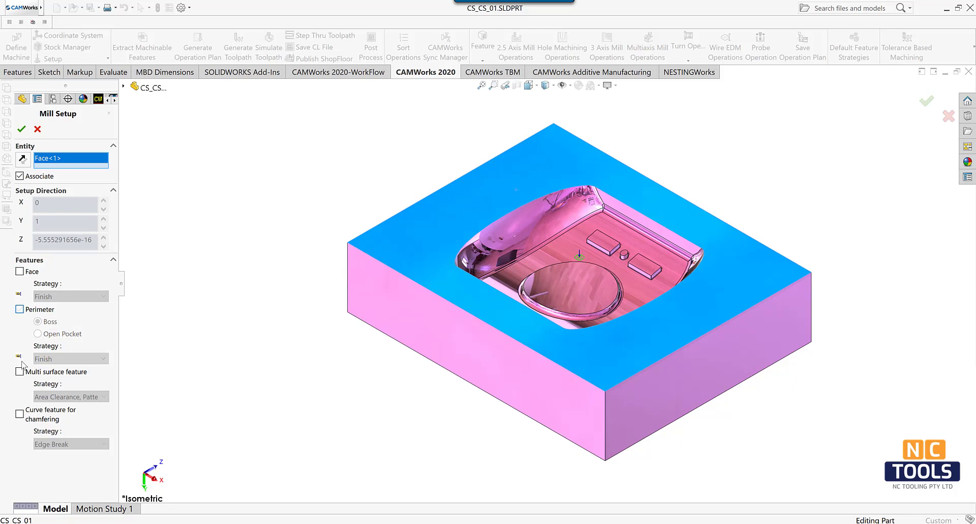
{"action": "left_click", "coordinate": [20, 371]}
{"action": "left_click", "coordinate": [71, 397]}
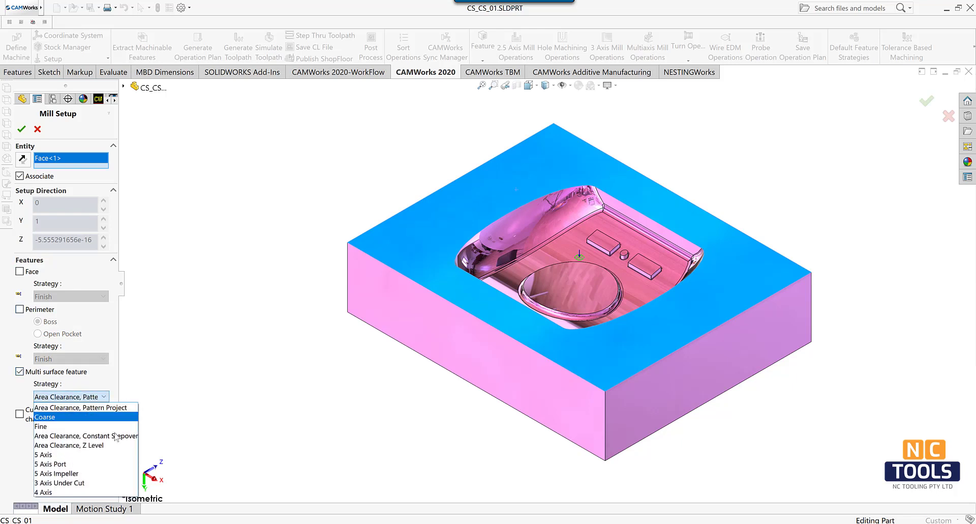
{"action": "left_click", "coordinate": [71, 436]}
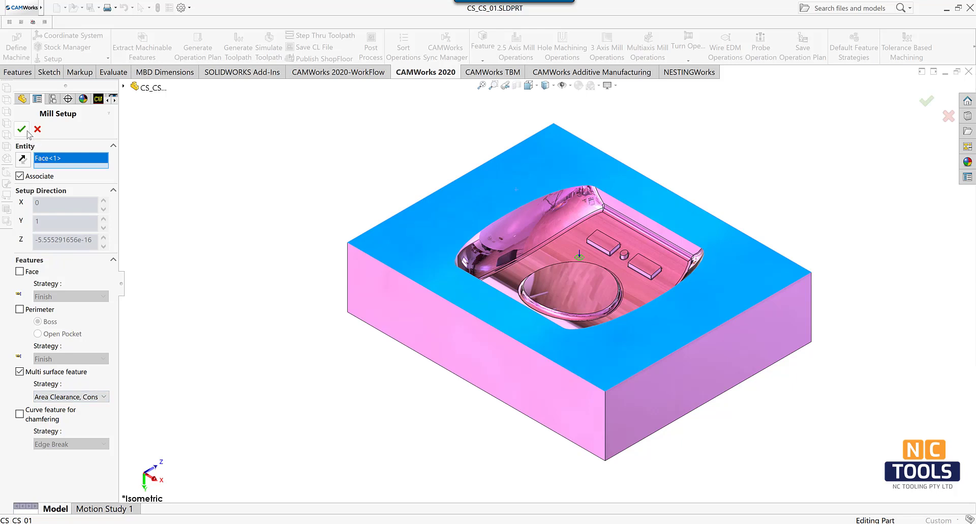
Confirm the setup, then generate the operation plan and toolpaths for all operations
{"action": "left_click", "coordinate": [26, 131]}
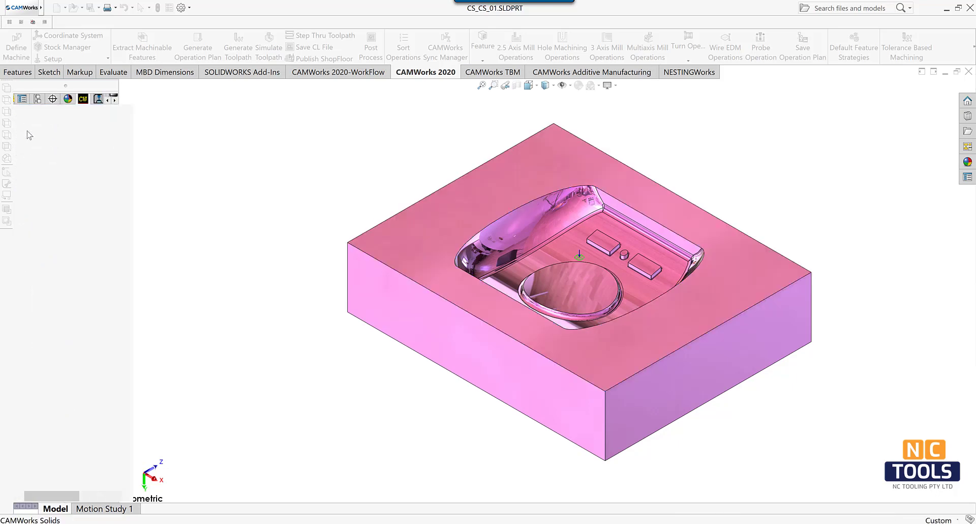
{"action": "left_click", "coordinate": [206, 58]}
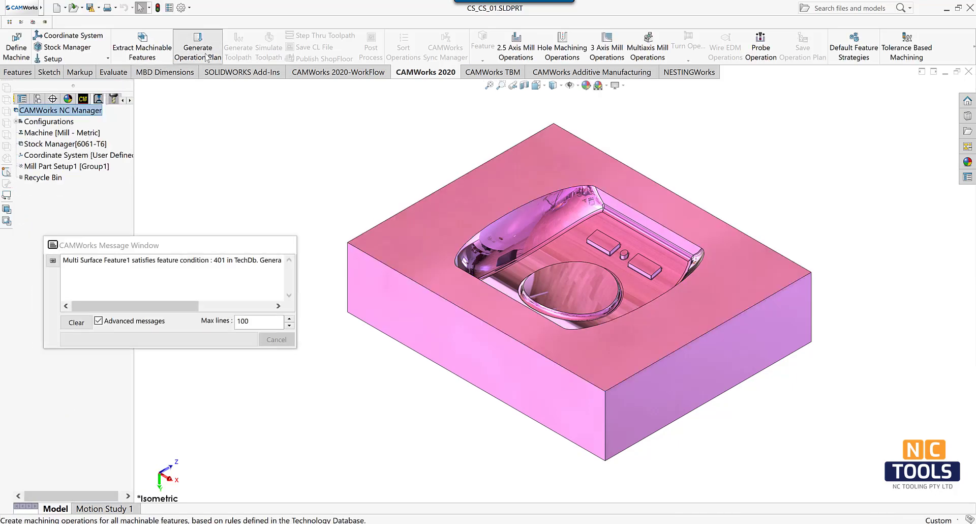
{"action": "left_click", "coordinate": [245, 53]}
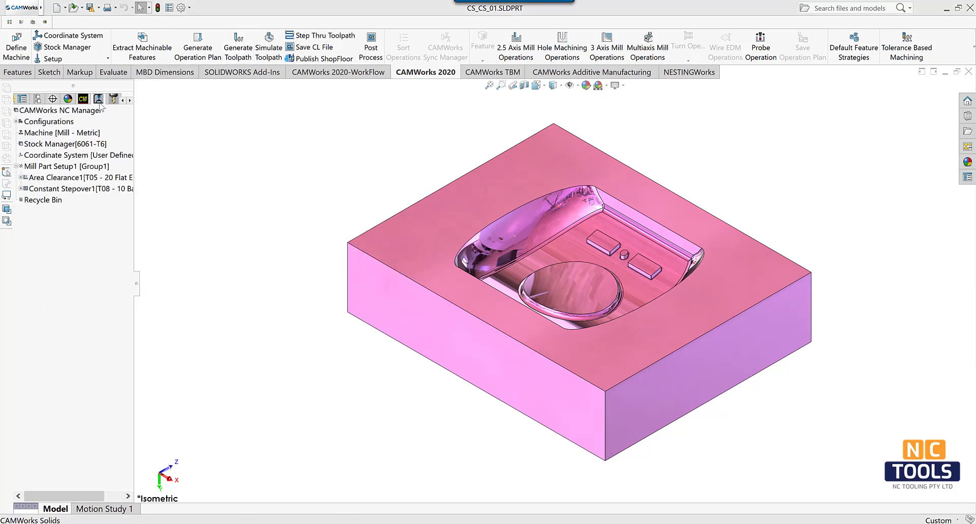
{"action": "left_click", "coordinate": [116, 99]}
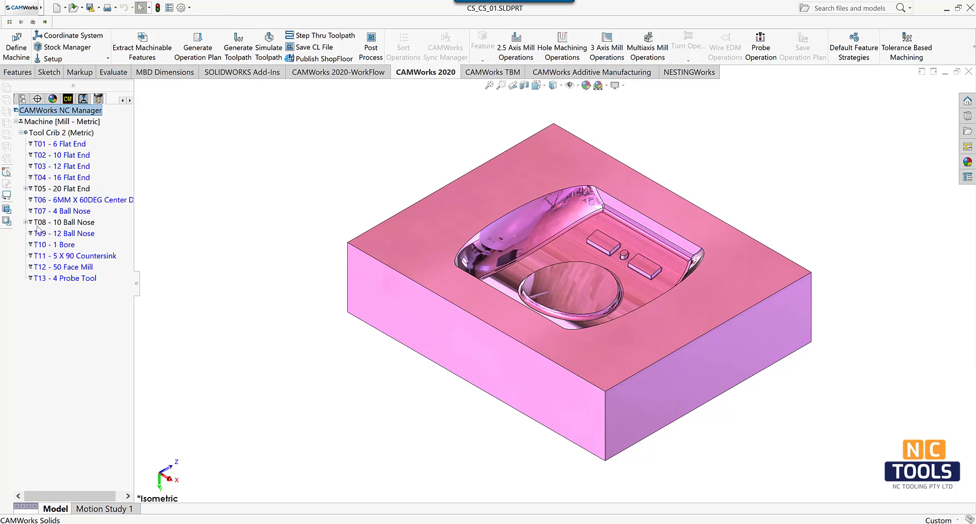
Move Area Clearance1 from the T05 20 Flat End tool onto T03 - 12 Flat End
{"action": "left_click", "coordinate": [25, 188]}
{"action": "left_click", "coordinate": [93, 204]}
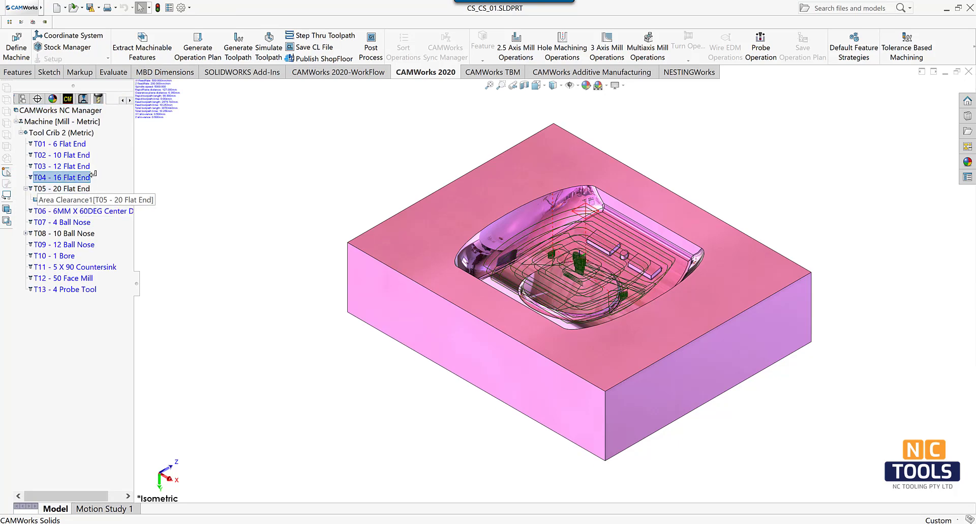
{"action": "left_click_drag", "start_coordinate": [94, 166], "coordinate": [94, 166]}
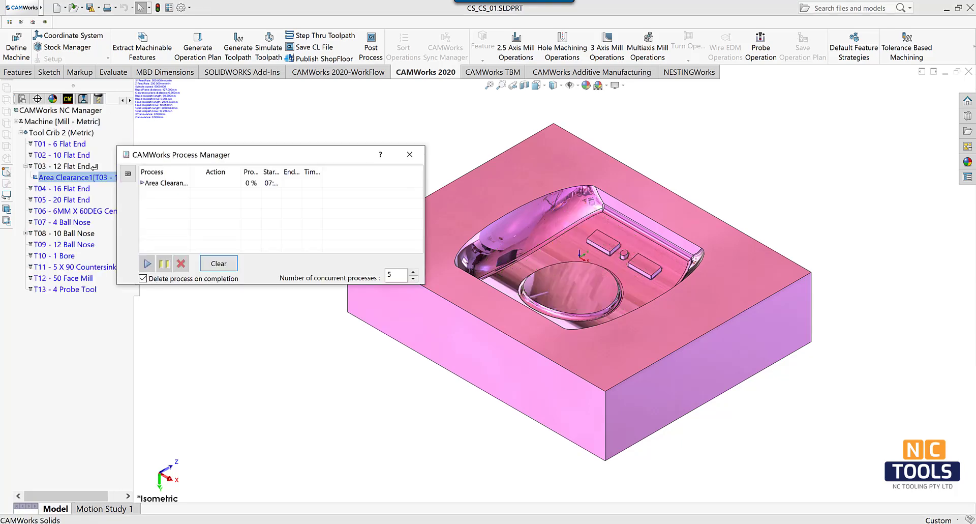
{"action": "left_click", "coordinate": [70, 98]}
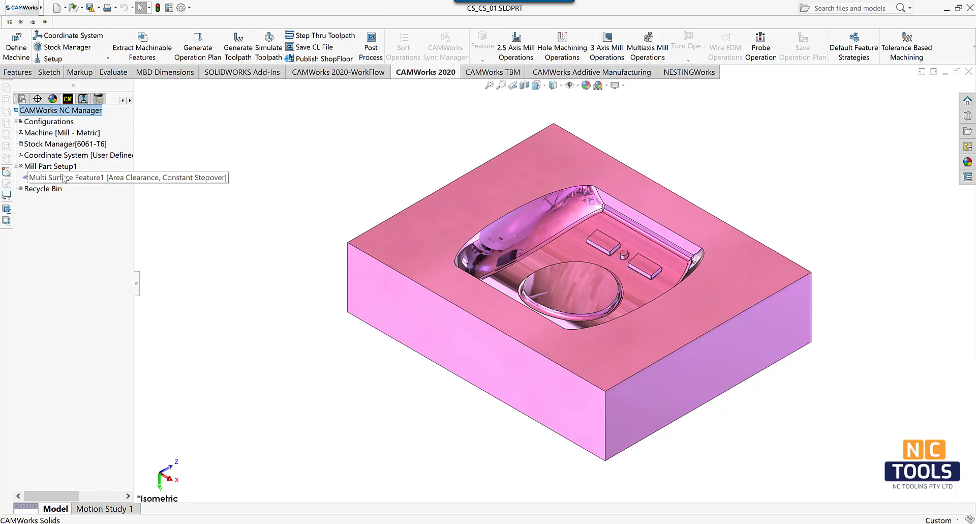
Start a new contain area on Constant Stepover1 using Constant Depth Loop edge selection
{"action": "left_click", "coordinate": [85, 99]}
{"action": "left_click", "coordinate": [77, 189]}
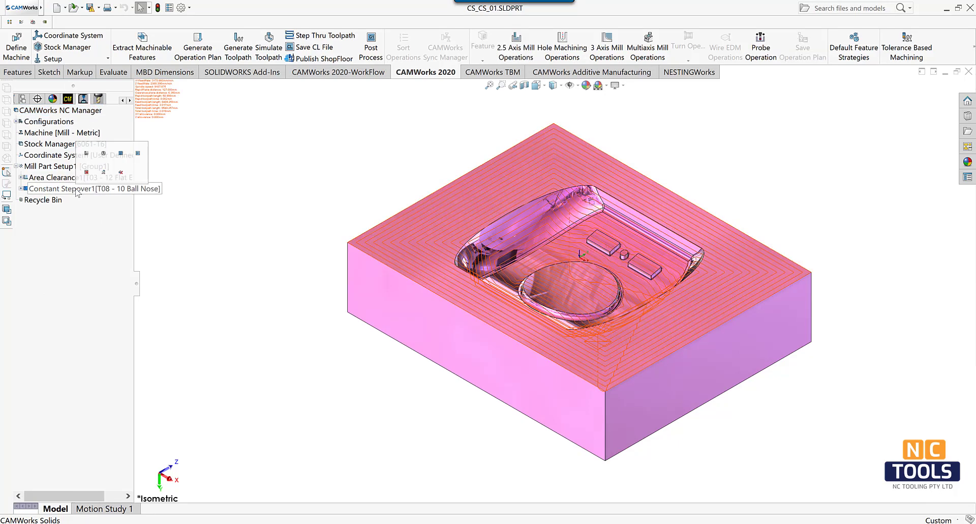
{"action": "right_click", "coordinate": [76, 189]}
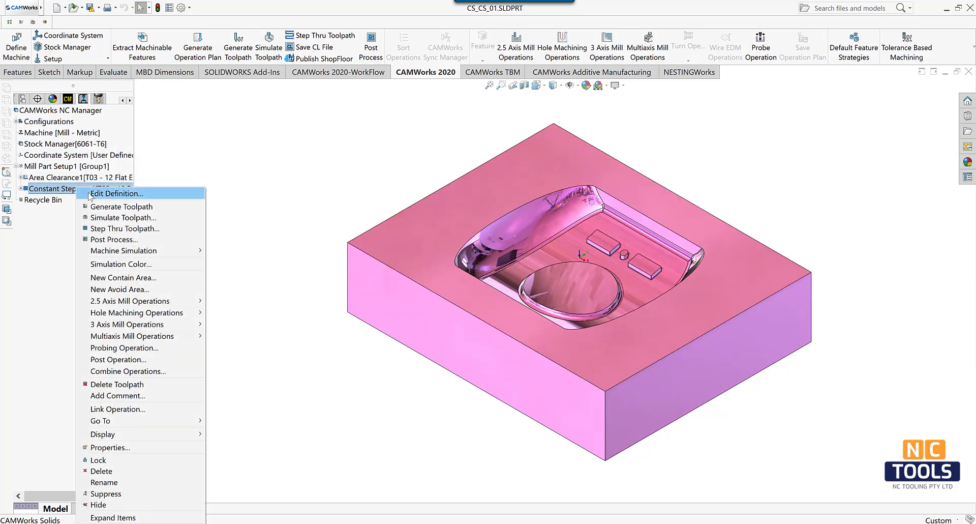
{"action": "left_click", "coordinate": [148, 278]}
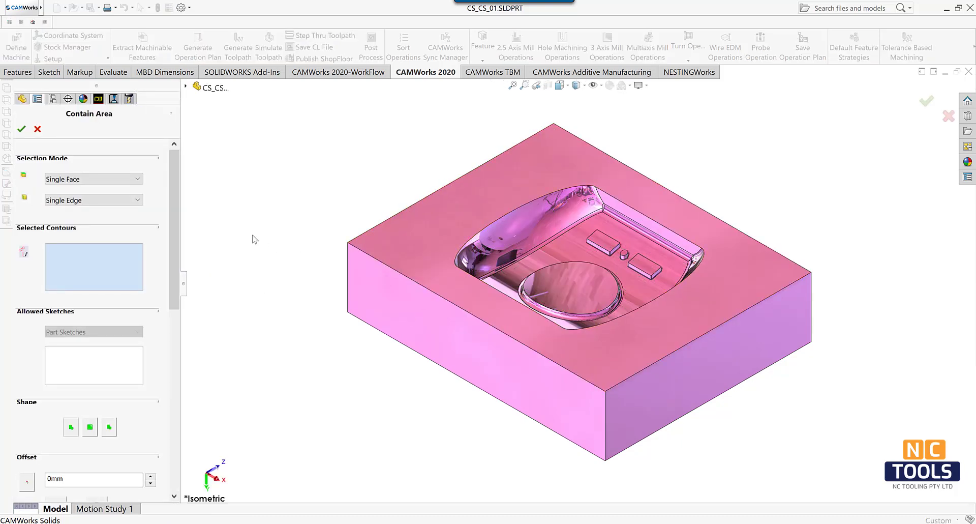
{"action": "left_click", "coordinate": [137, 200]}
{"action": "left_click", "coordinate": [127, 220]}
Bound the contain area by the cavity rim loop with Tool On Curve offset, then regenerate toolpaths
{"action": "left_click", "coordinate": [557, 324]}
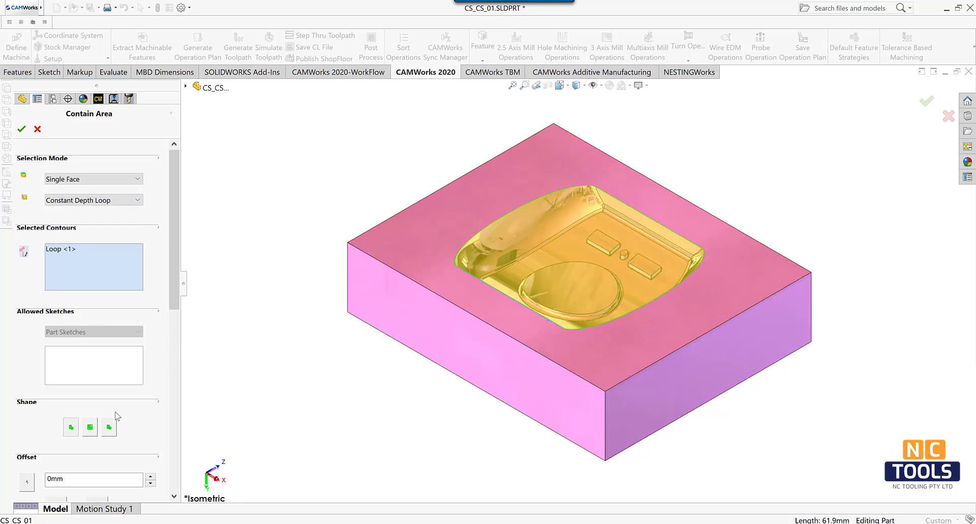
{"action": "scroll", "coordinate": [115, 412], "scroll_direction": "down", "scroll_amount": 5}
{"action": "scroll", "coordinate": [113, 377], "scroll_direction": "up", "scroll_amount": 3}
{"action": "scroll", "coordinate": [113, 338], "scroll_direction": "up", "scroll_amount": 1}
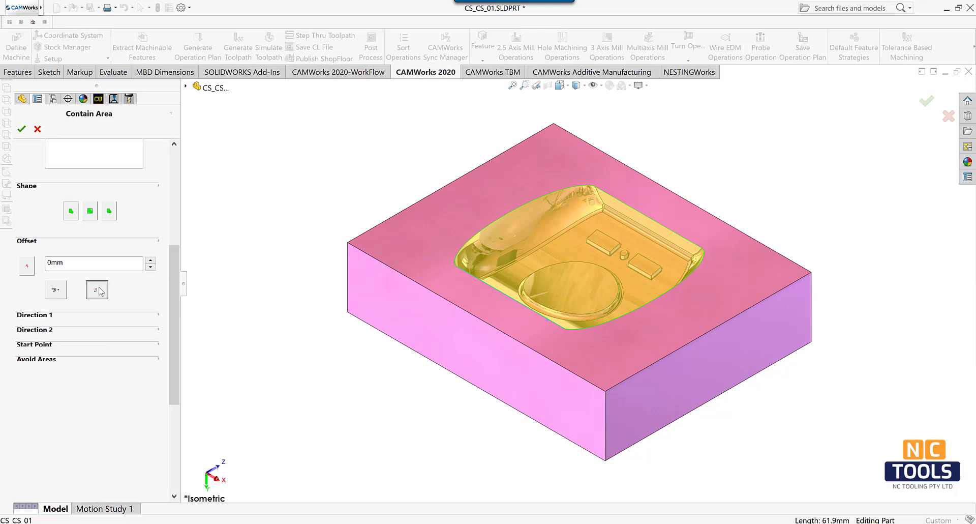
{"action": "left_click", "coordinate": [100, 291]}
{"action": "left_click", "coordinate": [106, 325]}
{"action": "scroll", "coordinate": [84, 180], "scroll_direction": "up", "scroll_amount": 4}
{"action": "left_click", "coordinate": [26, 129]}
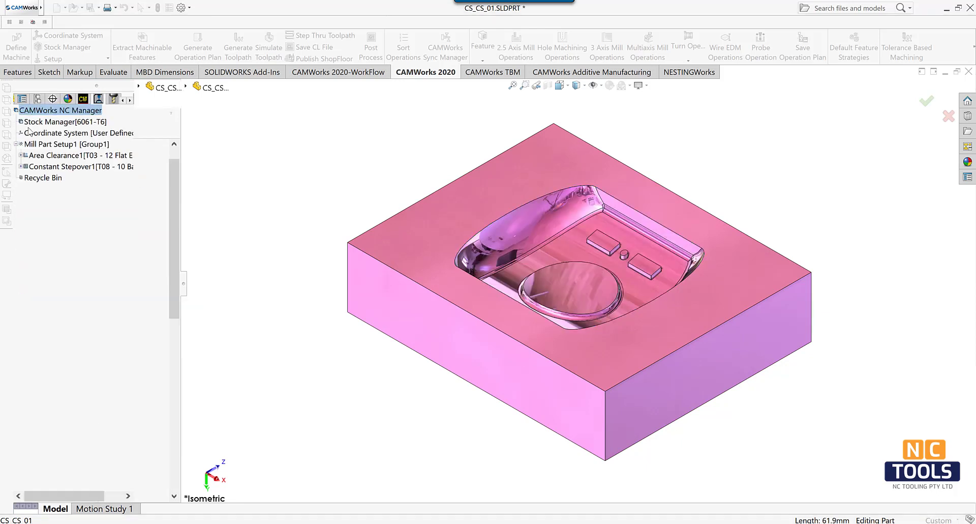
{"action": "left_click", "coordinate": [528, 302]}
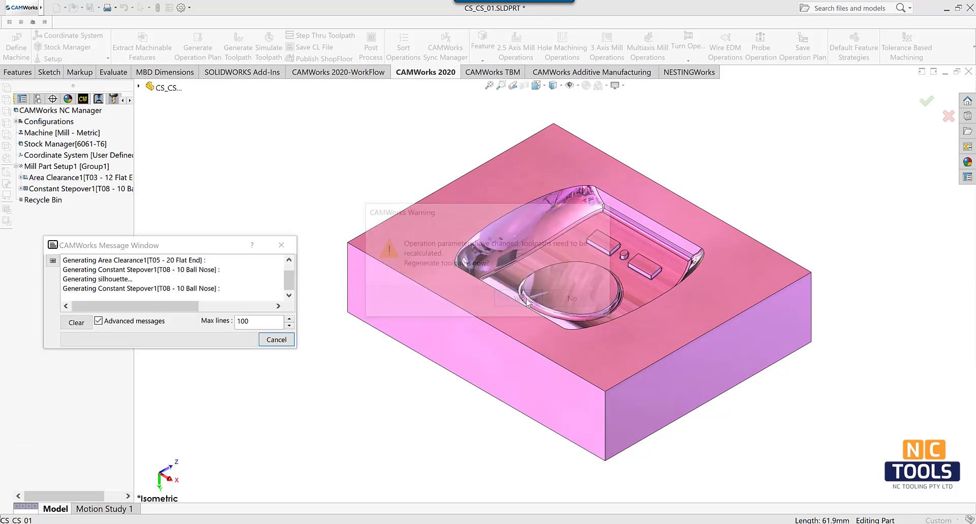
Add an avoid area on the round dish face with Tool On Curve offset, then regenerate toolpaths
{"action": "right_click", "coordinate": [86, 190]}
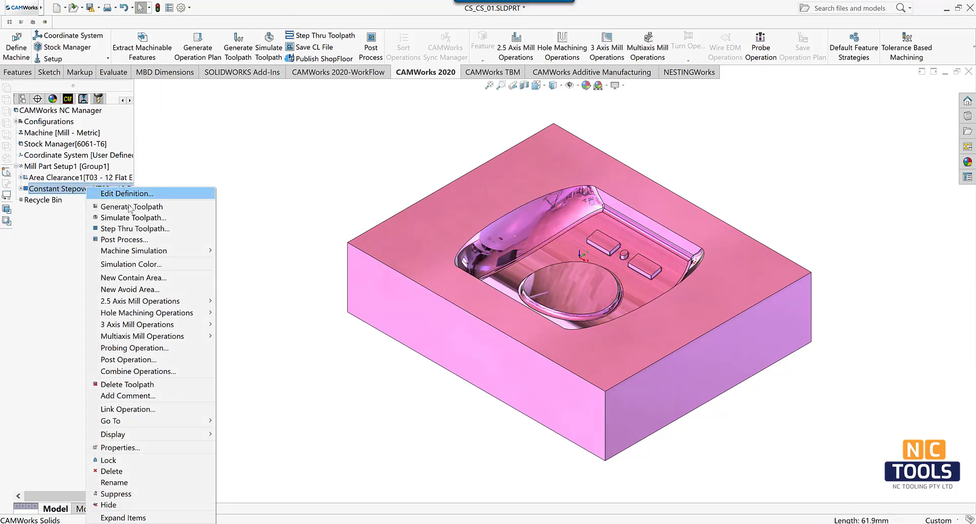
{"action": "left_click", "coordinate": [160, 292]}
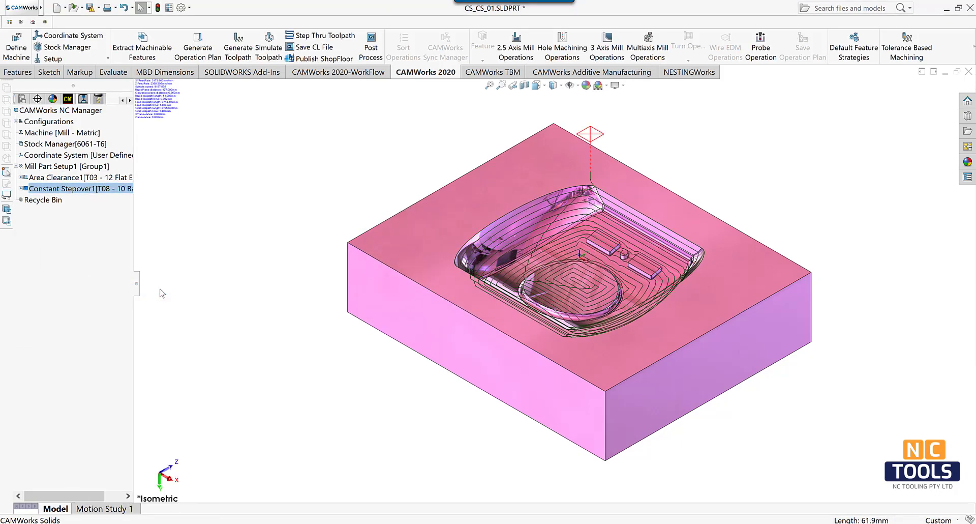
{"action": "left_click", "coordinate": [569, 281]}
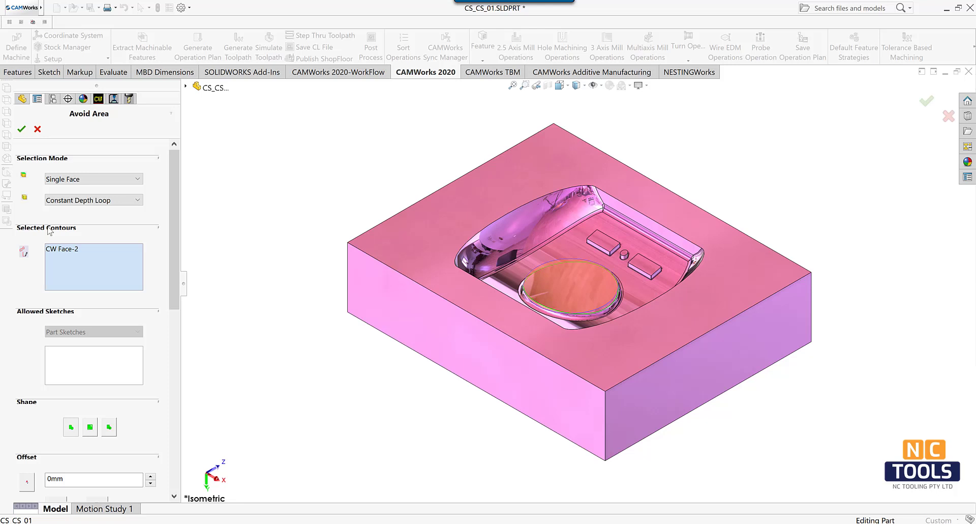
{"action": "scroll", "coordinate": [131, 398], "scroll_direction": "down", "scroll_amount": 5}
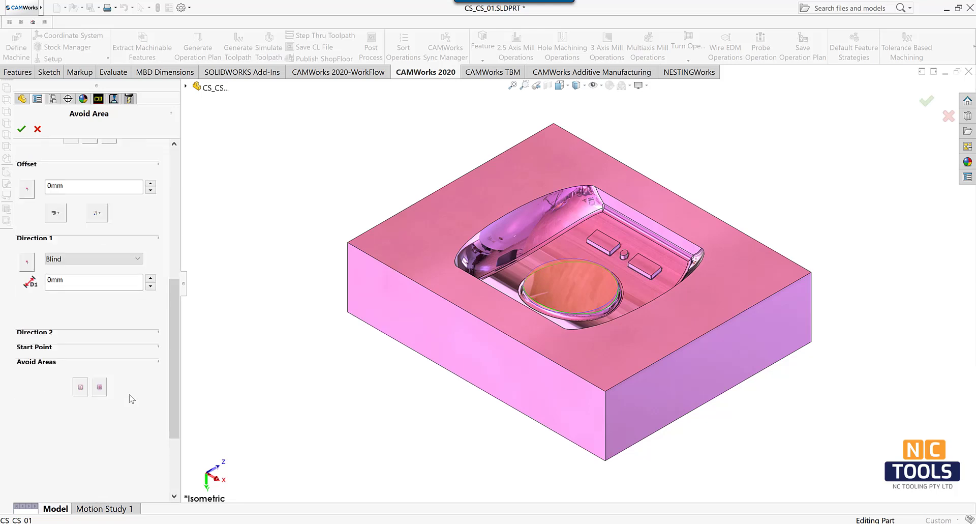
{"action": "left_click", "coordinate": [101, 219]}
{"action": "left_click", "coordinate": [113, 247]}
{"action": "scroll", "coordinate": [130, 304], "scroll_direction": "up", "scroll_amount": 5}
{"action": "left_click", "coordinate": [21, 130]}
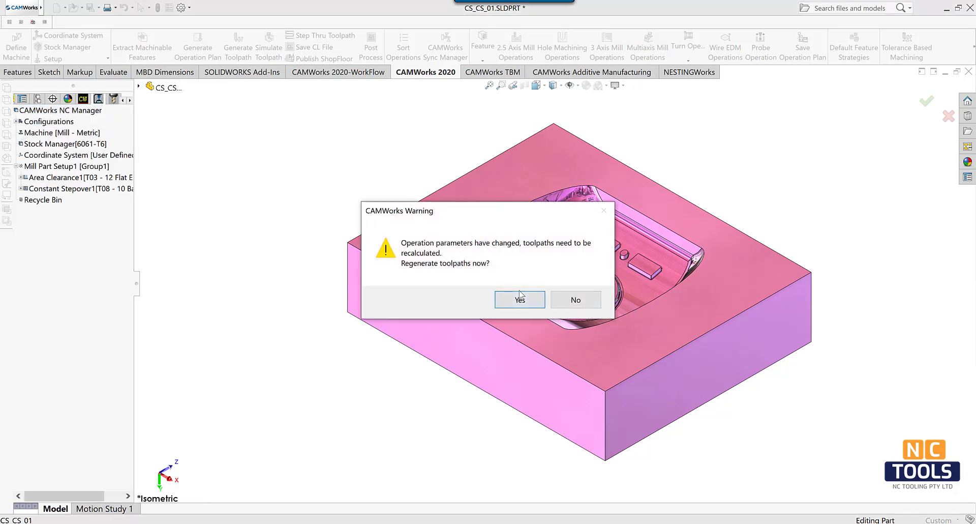
{"action": "left_click", "coordinate": [519, 298]}
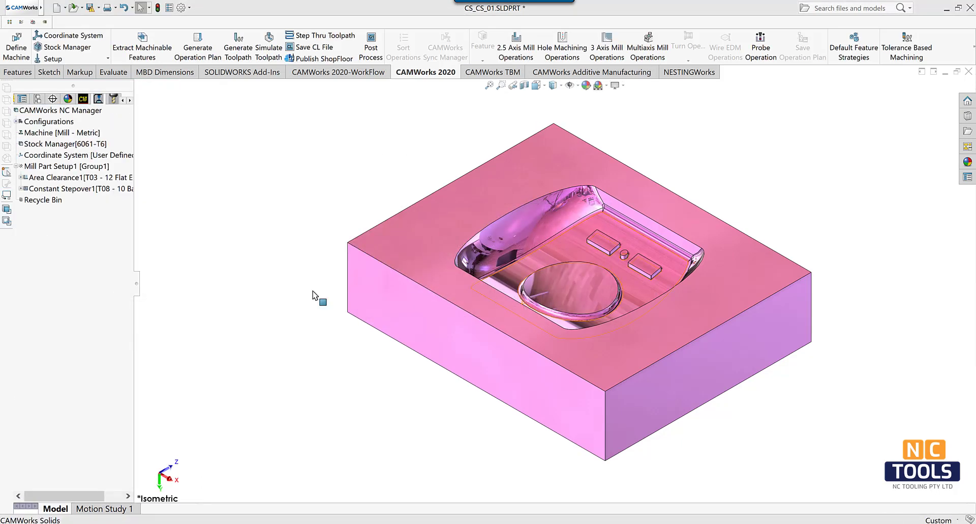
Set Constant Stepover1's offset curve to Contain and Avoid
{"action": "right_click", "coordinate": [61, 188]}
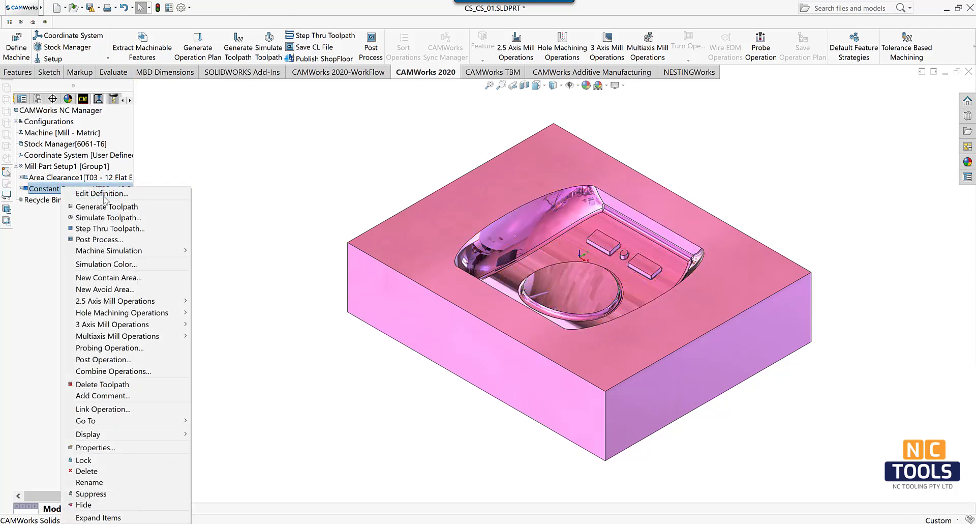
{"action": "left_click", "coordinate": [101, 193]}
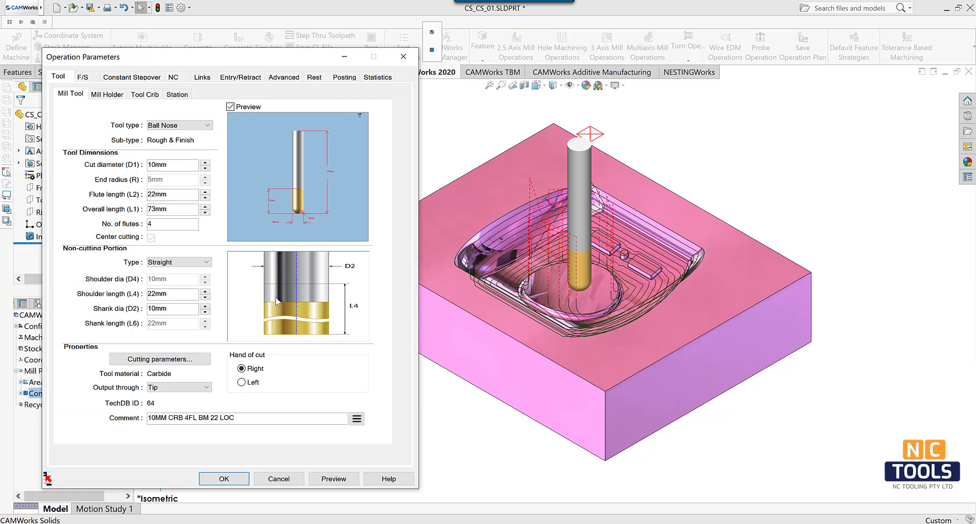
{"action": "left_click", "coordinate": [136, 77]}
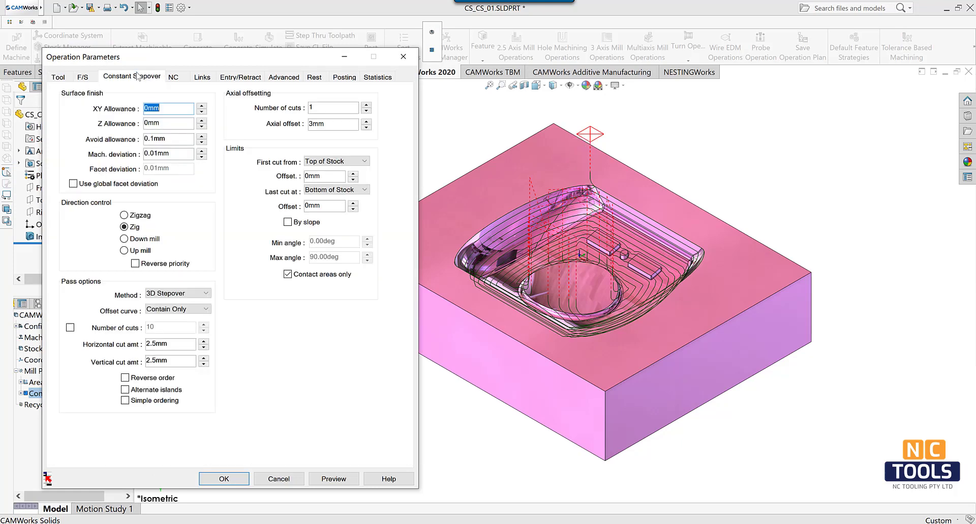
{"action": "left_click", "coordinate": [206, 309]}
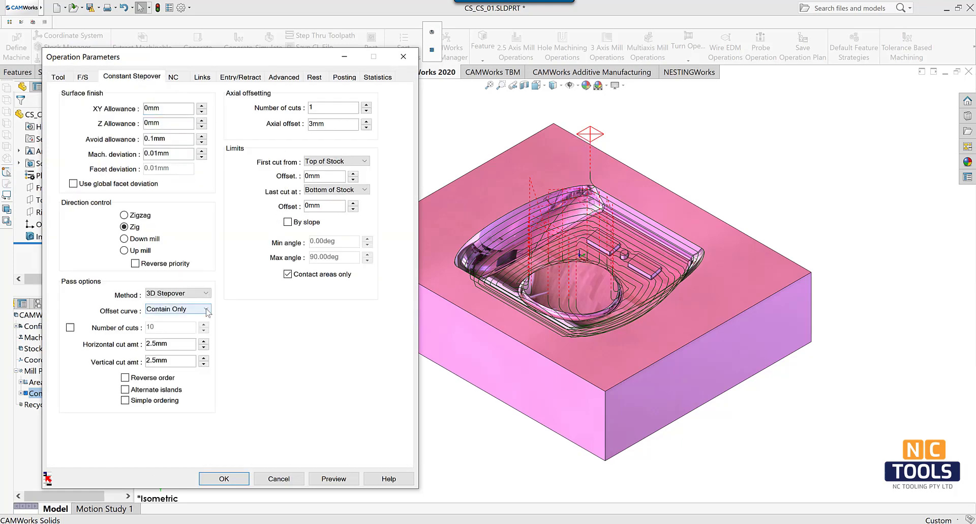
{"action": "left_click", "coordinate": [204, 333]}
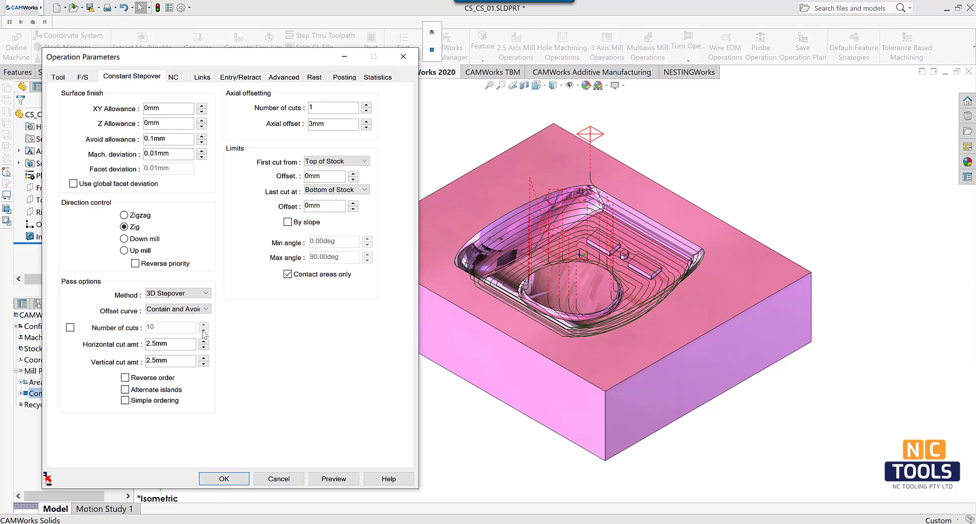
Set horizontal and vertical cut amounts to 1, preview, accept and regenerate the toolpaths
{"action": "double_click", "coordinate": [177, 344]}
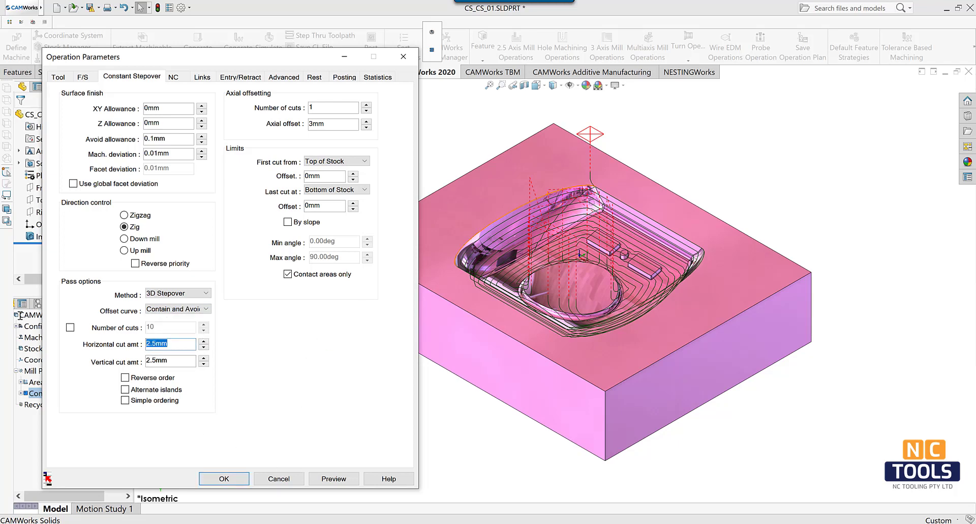
{"action": "type", "text": "1"}
{"action": "key", "text": "Tab"}
{"action": "type", "text": "1"}
{"action": "left_click", "coordinate": [335, 479]}
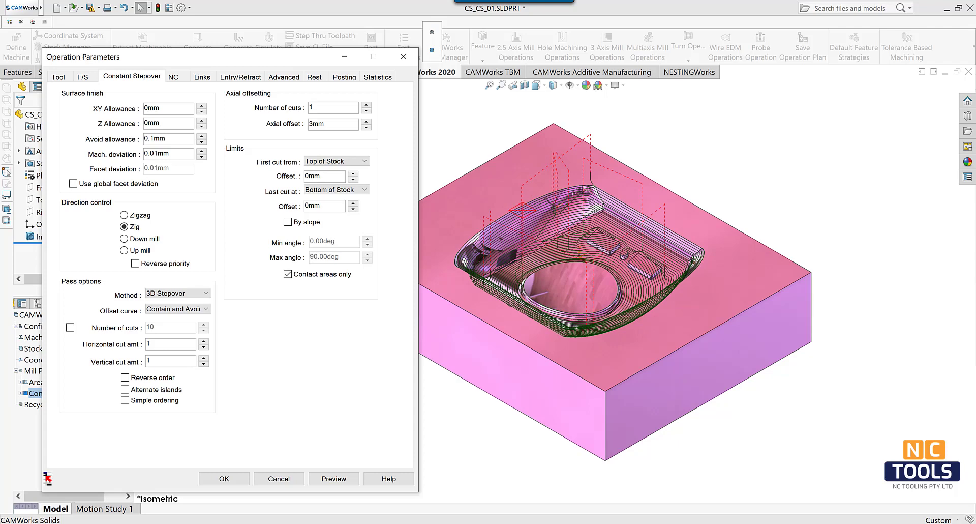
{"action": "left_click", "coordinate": [226, 477]}
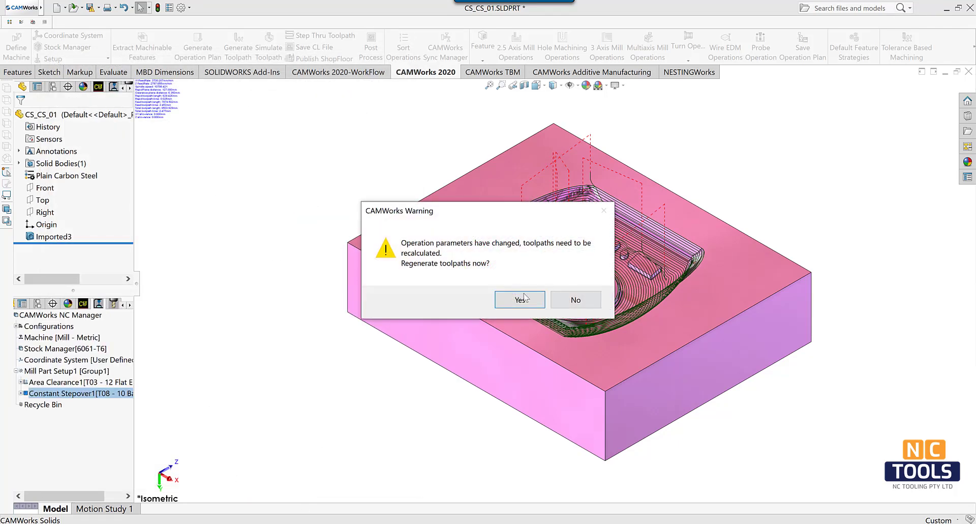
{"action": "left_click", "coordinate": [519, 303]}
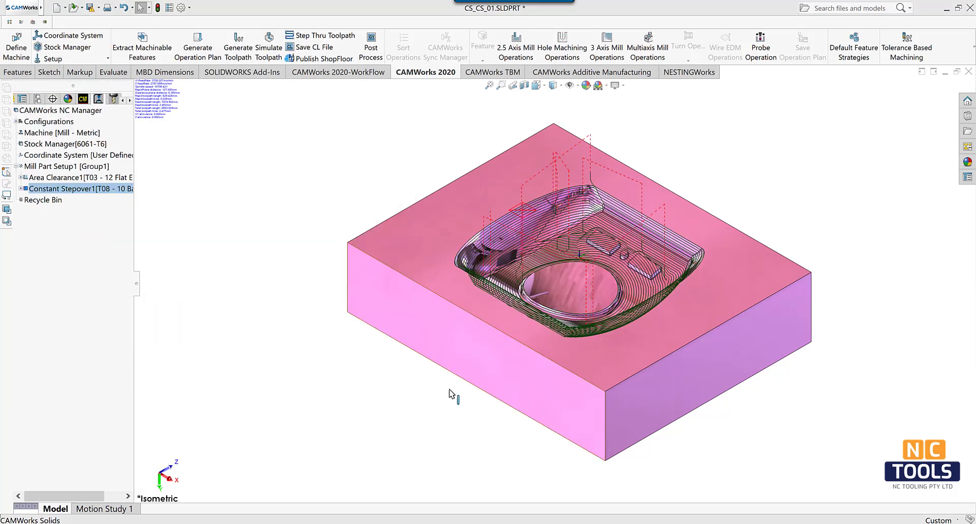
Copy Constant Stepover1 above Area Clearance1 in the operation tree
{"action": "left_click", "coordinate": [21, 189]}
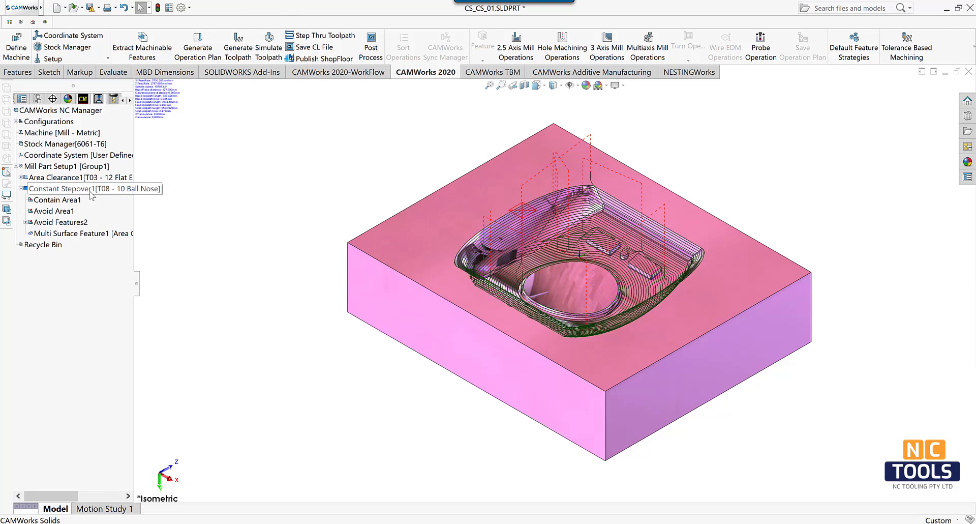
{"action": "left_click_drag", "start_coordinate": [91, 192], "coordinate": [108, 167]}
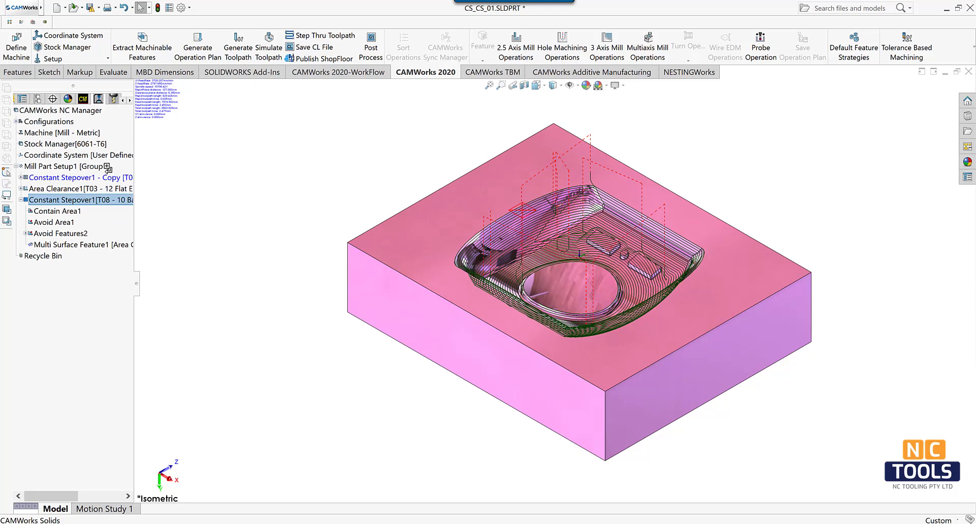
{"action": "left_click", "coordinate": [20, 199]}
Delete Avoid Area3 from the copied stepover operation, keeping Contain Area3
{"action": "left_click", "coordinate": [82, 178]}
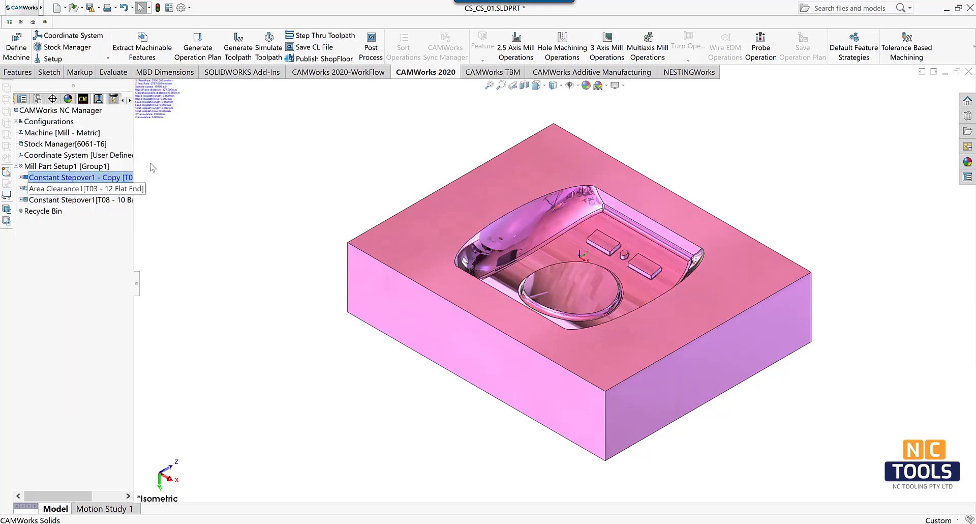
{"action": "left_click", "coordinate": [21, 177]}
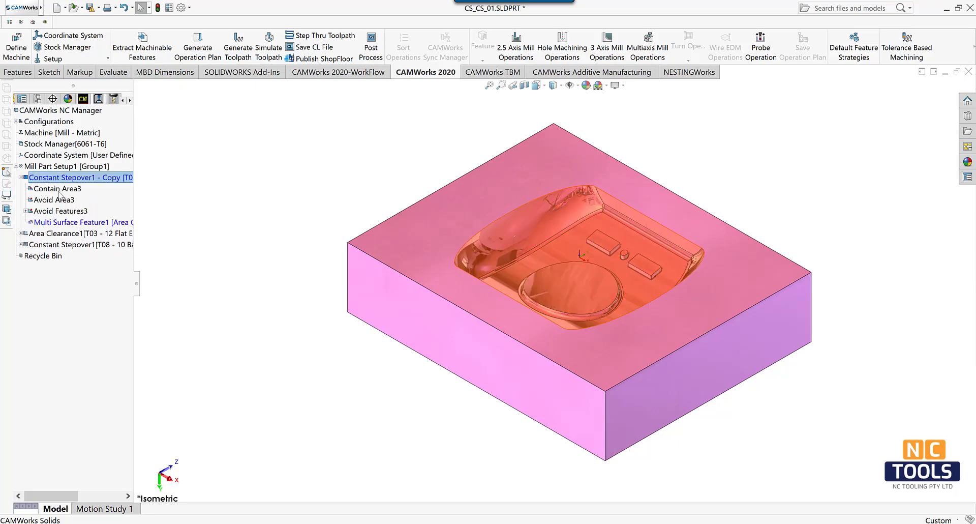
{"action": "left_click", "coordinate": [57, 188]}
{"action": "left_click", "coordinate": [66, 200]}
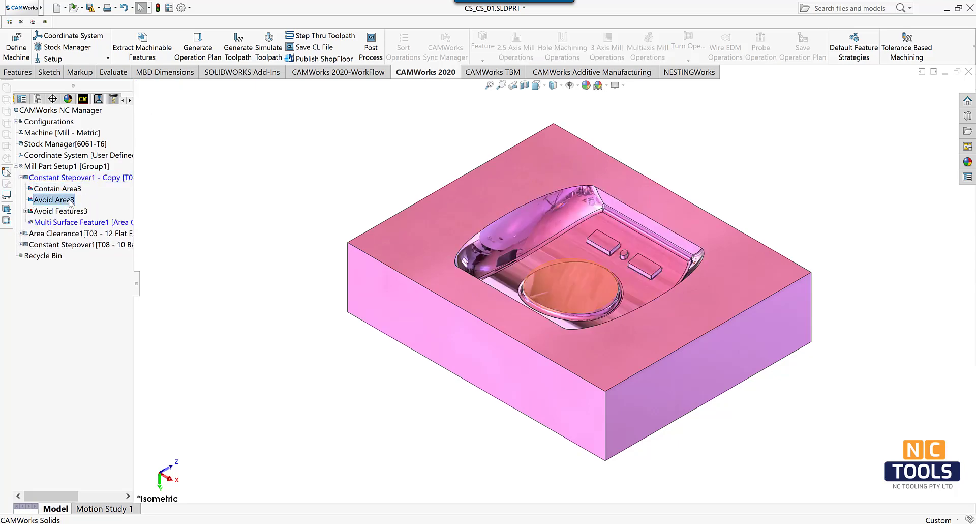
{"action": "right_click", "coordinate": [69, 200]}
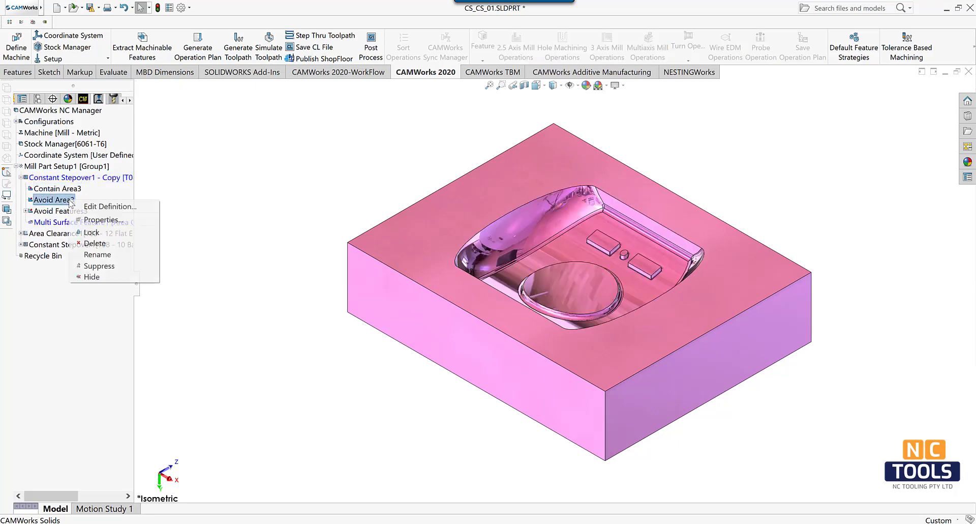
{"action": "left_click", "coordinate": [97, 243]}
{"action": "left_click", "coordinate": [527, 294]}
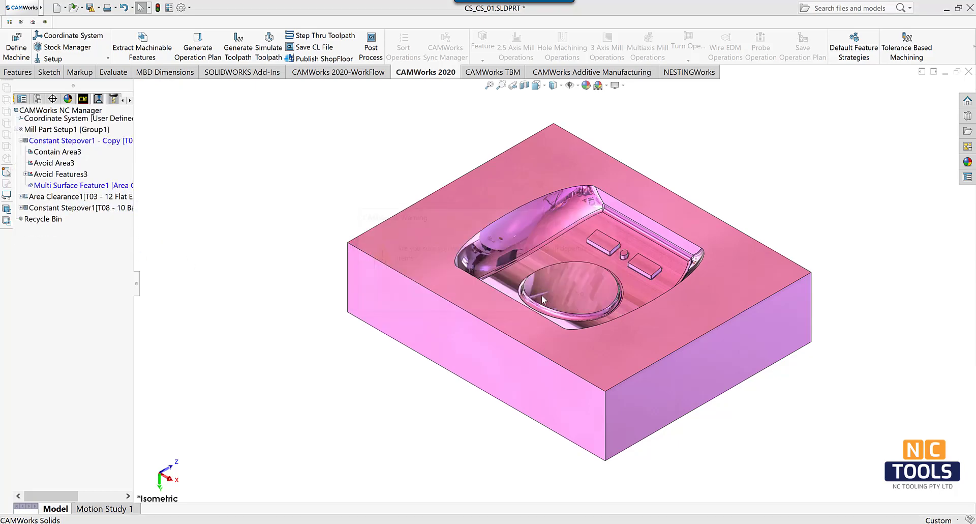
Remove the existing contour loop from Contain Area3 and accept the emptied contain area
{"action": "right_click", "coordinate": [60, 189]}
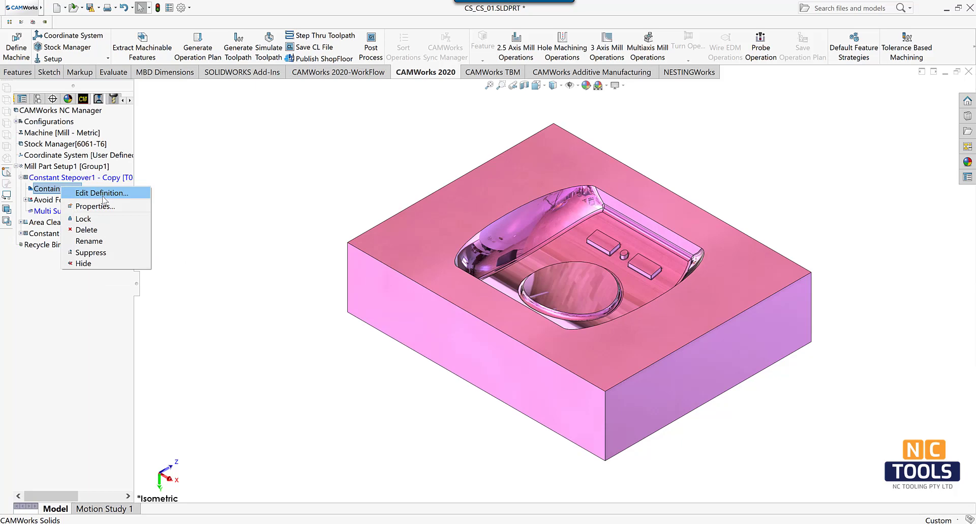
{"action": "left_click", "coordinate": [105, 198]}
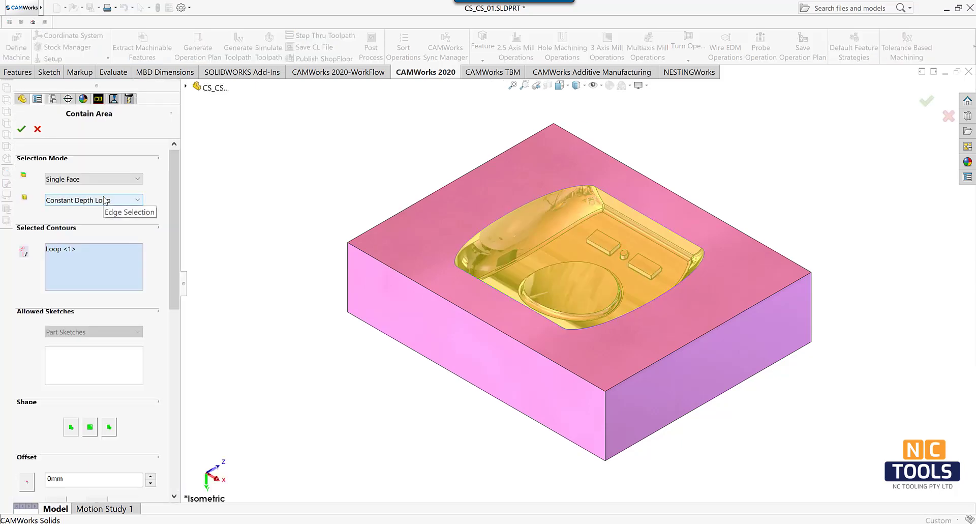
{"action": "left_click", "coordinate": [59, 251]}
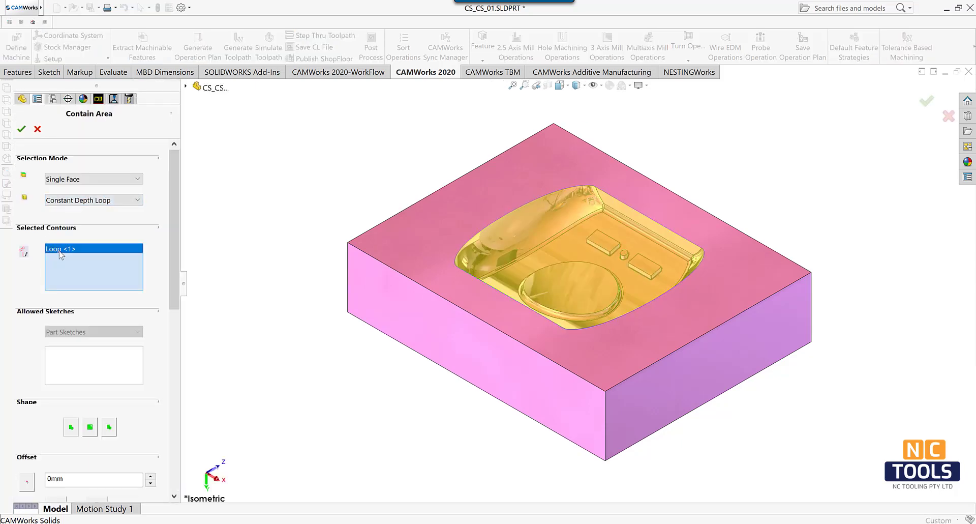
{"action": "key", "text": "Delete"}
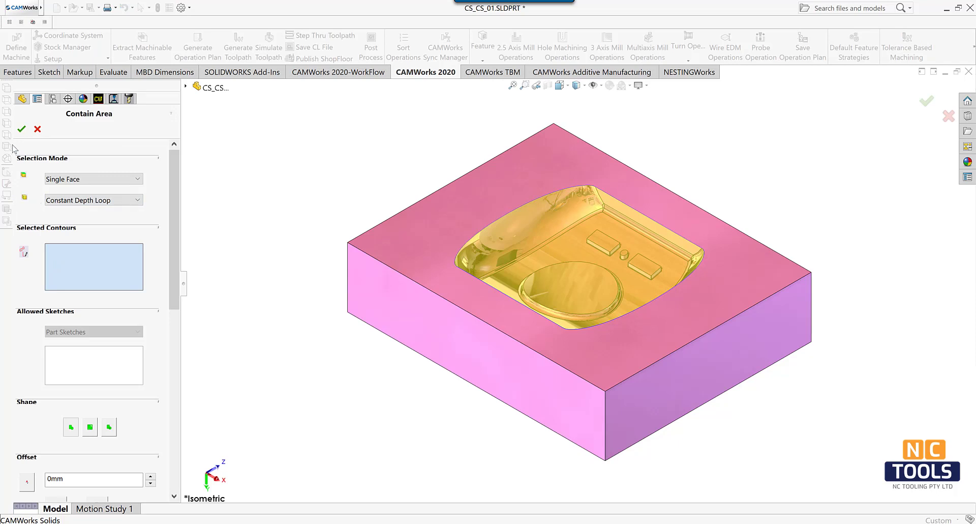
{"action": "left_click", "coordinate": [21, 130]}
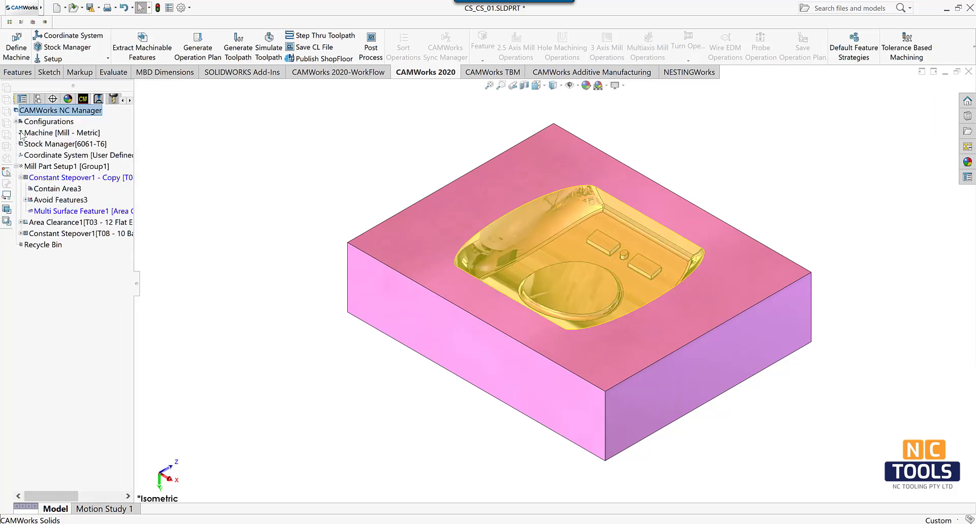
Regenerate all toolpaths, play the toolpath simulation, then close it
{"action": "left_click", "coordinate": [251, 55]}
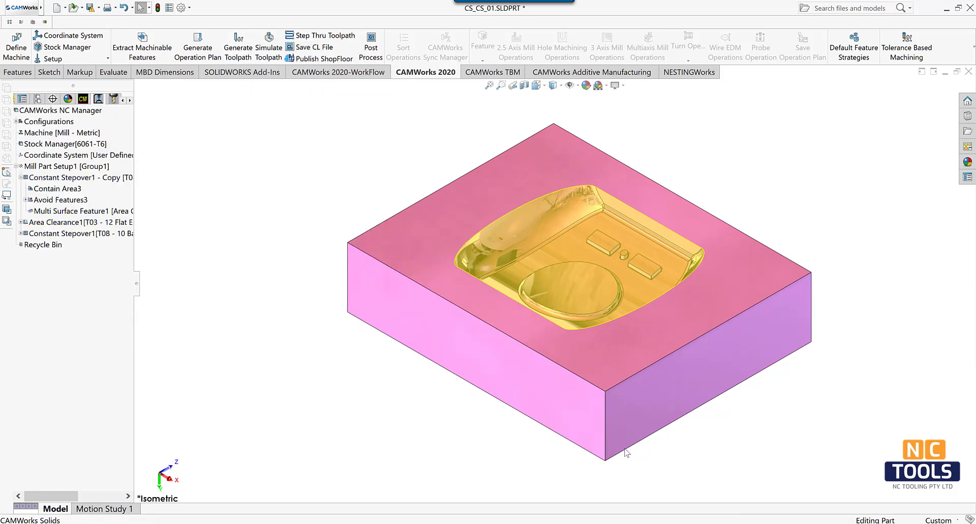
{"action": "left_click", "coordinate": [260, 49]}
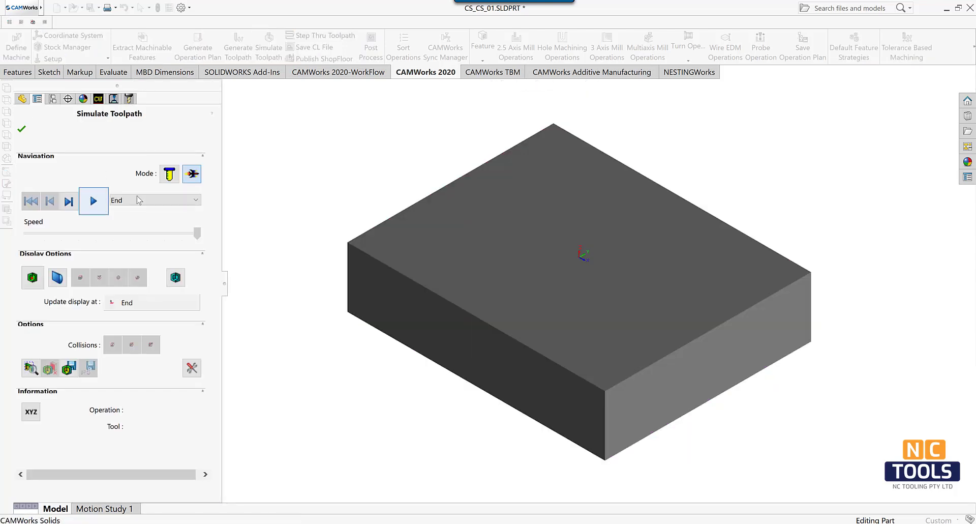
{"action": "left_click", "coordinate": [102, 201]}
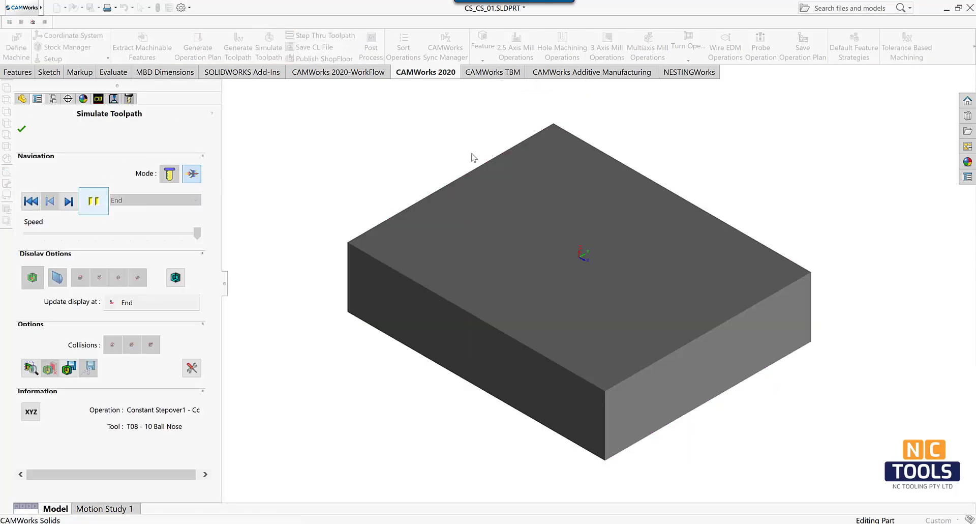
{"action": "left_click", "coordinate": [21, 128]}
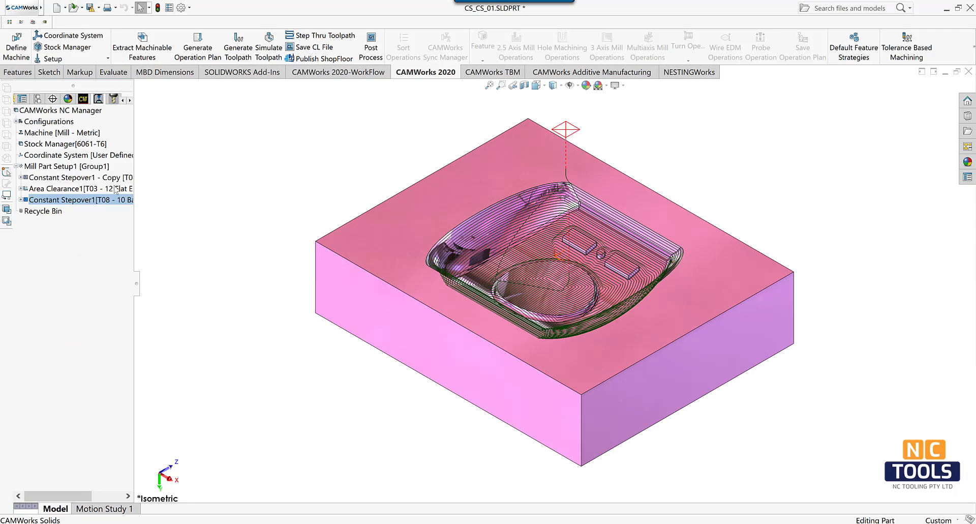
Add Constant Stepover2 under Mill Part Setup1 with the T07 - 4 Ball Nose tool on Multi Surface Feature1
{"action": "right_click", "coordinate": [83, 170]}
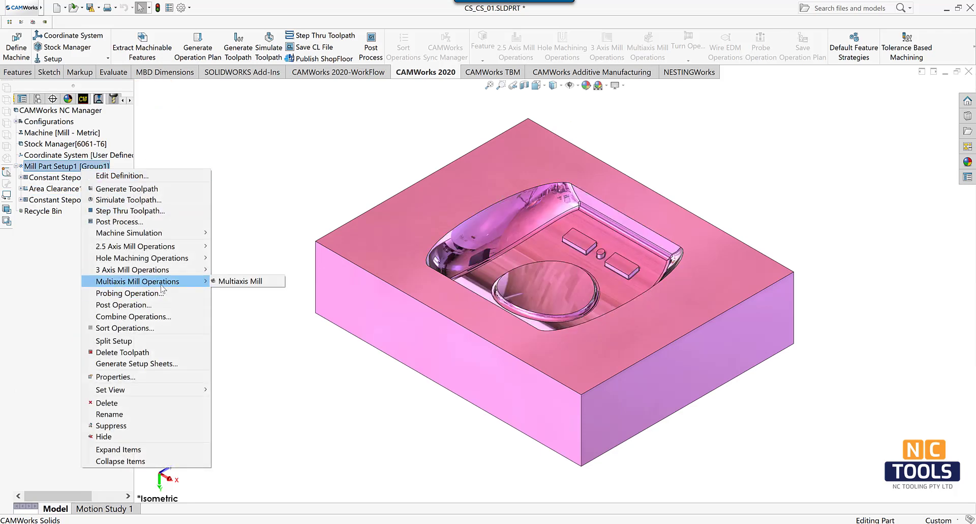
{"action": "mouse_move", "coordinate": [133, 269]}
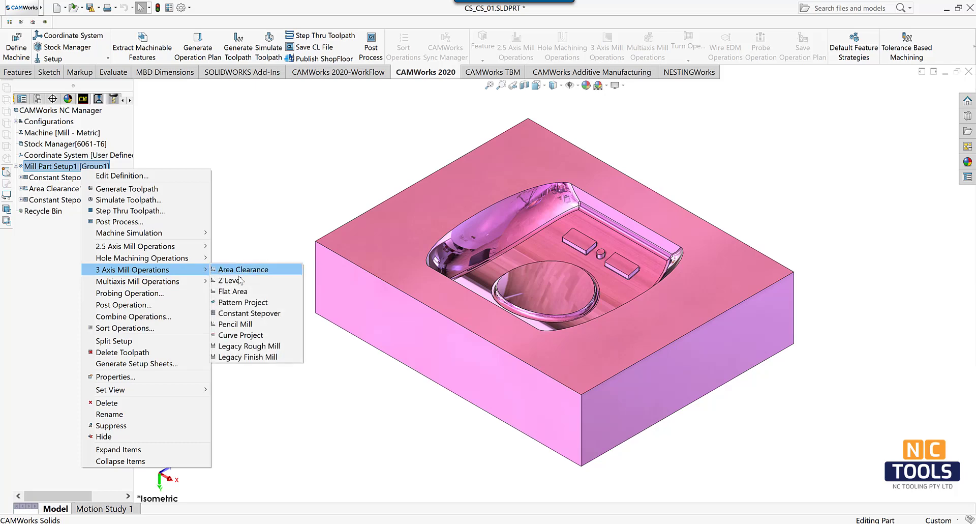
{"action": "left_click", "coordinate": [237, 312]}
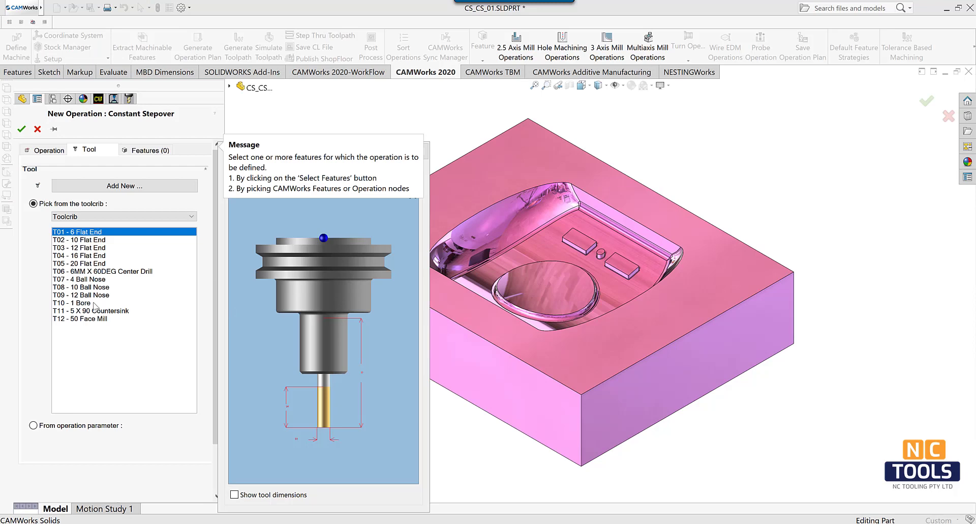
{"action": "left_click", "coordinate": [84, 279]}
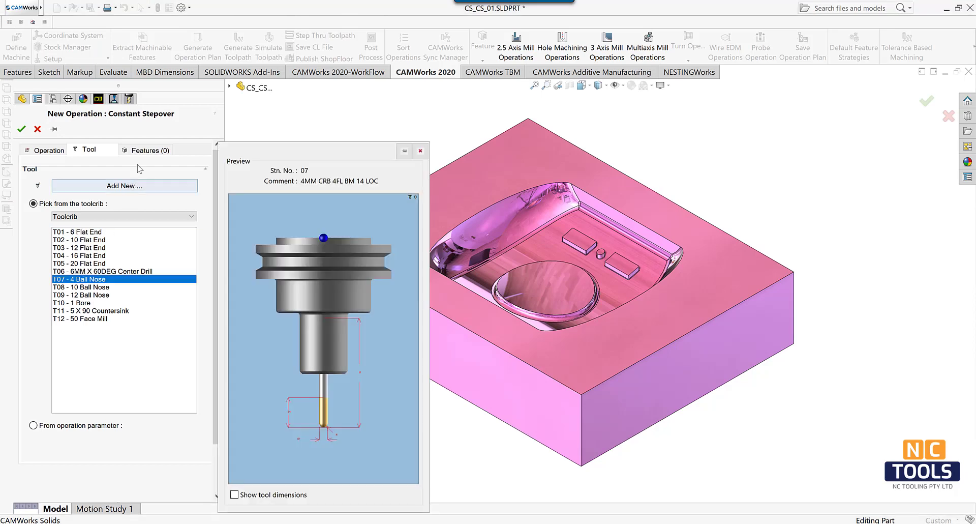
{"action": "left_click", "coordinate": [148, 151]}
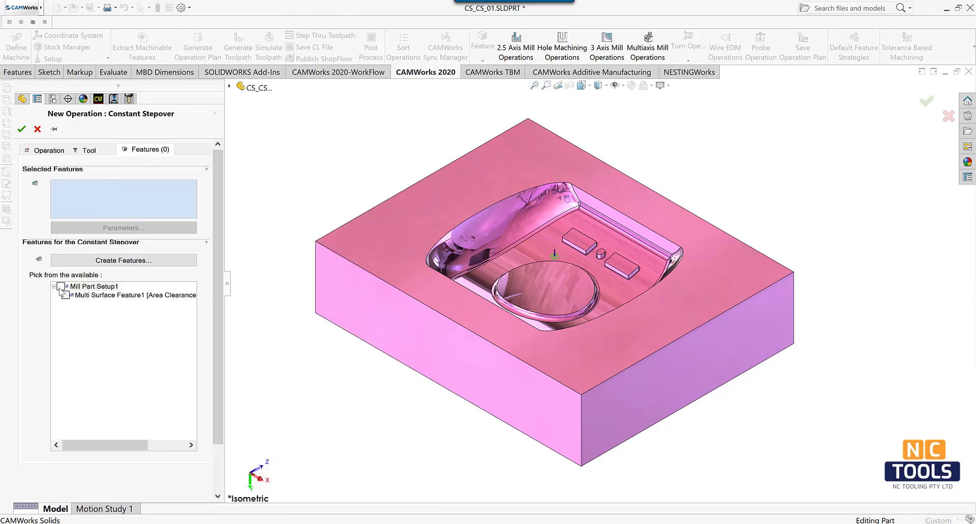
{"action": "left_click", "coordinate": [60, 286]}
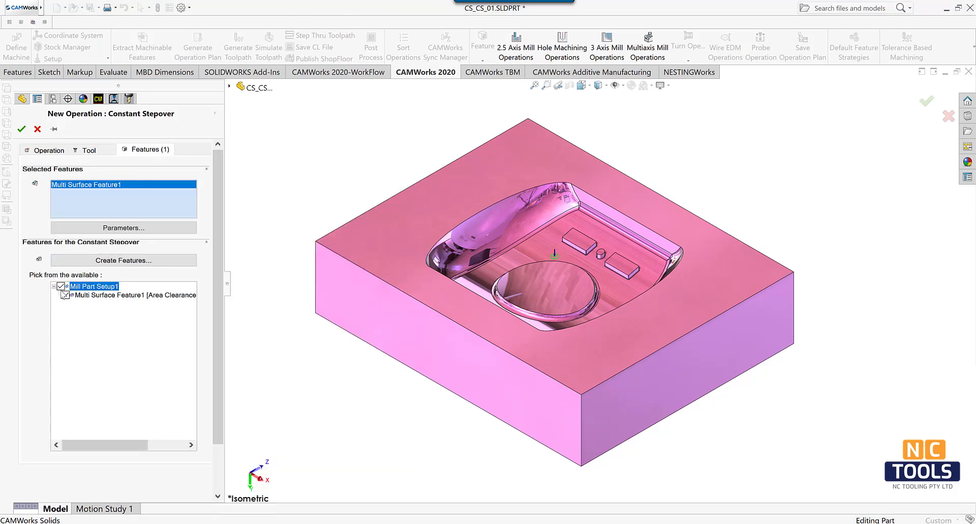
{"action": "left_click", "coordinate": [32, 150]}
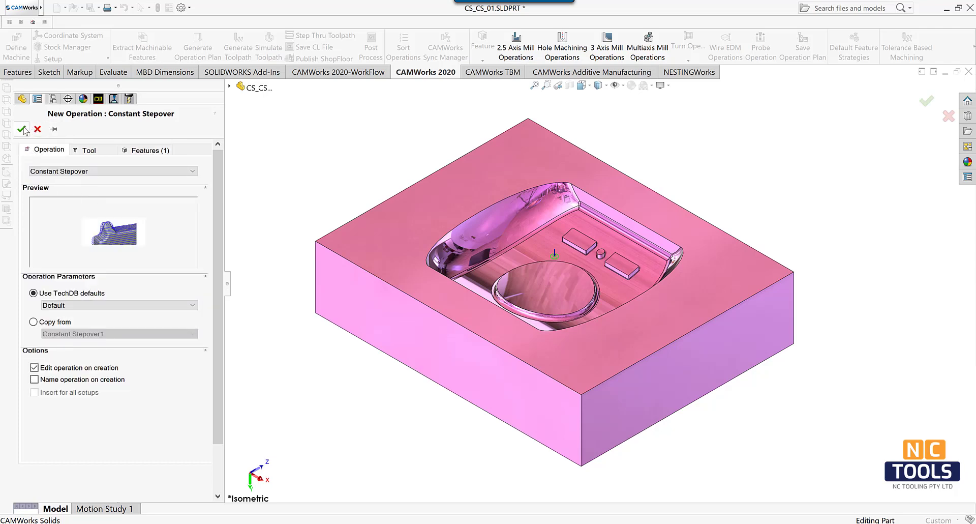
{"action": "left_click", "coordinate": [21, 129]}
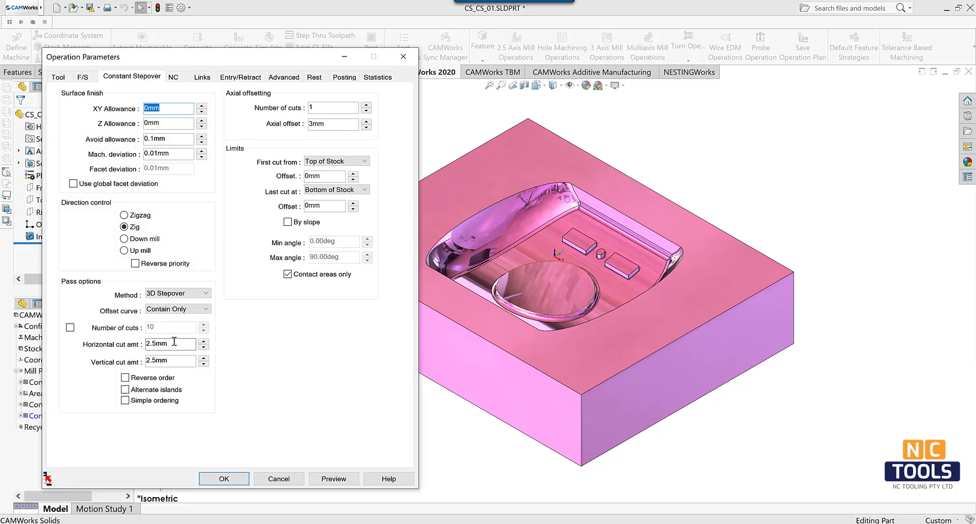
Set Constant Stepover2's horizontal and vertical cut amounts to 0.5 and adjust the number of cuts, then regenerate toolpaths
{"action": "key", "text": "Tab"}
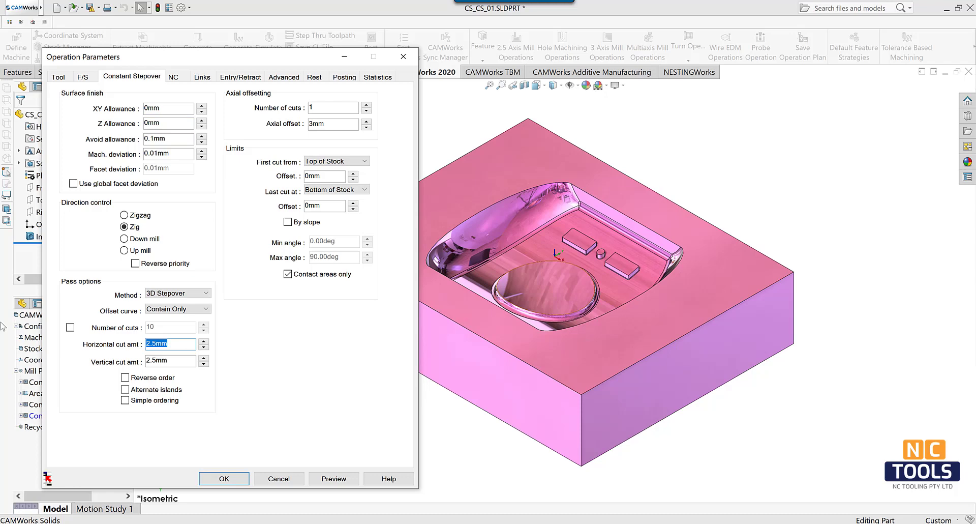
{"action": "type", "text": "0.5"}
{"action": "key", "text": "Tab"}
{"action": "type", "text": "0."}
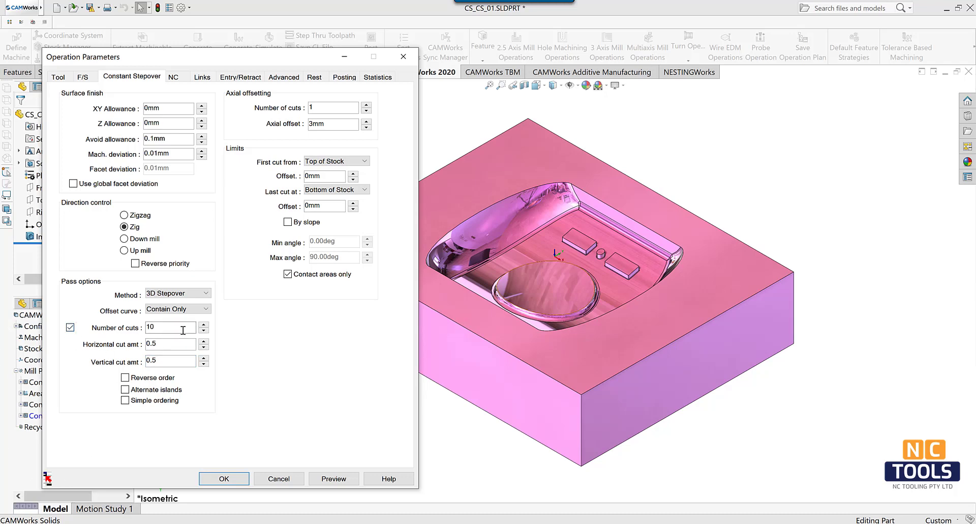
{"action": "left_click_drag", "start_coordinate": [183, 330], "coordinate": [82, 315]}
{"action": "left_click", "coordinate": [224, 479]}
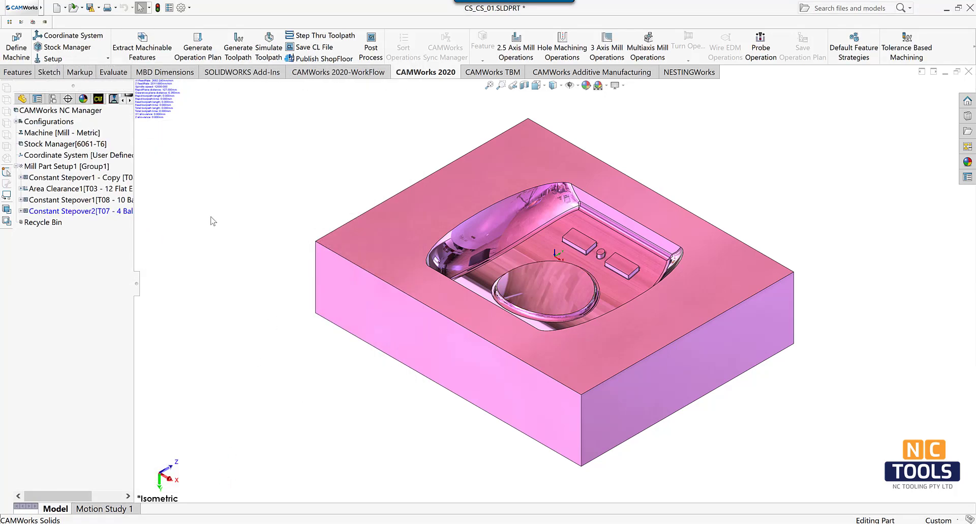
{"action": "left_click", "coordinate": [242, 45]}
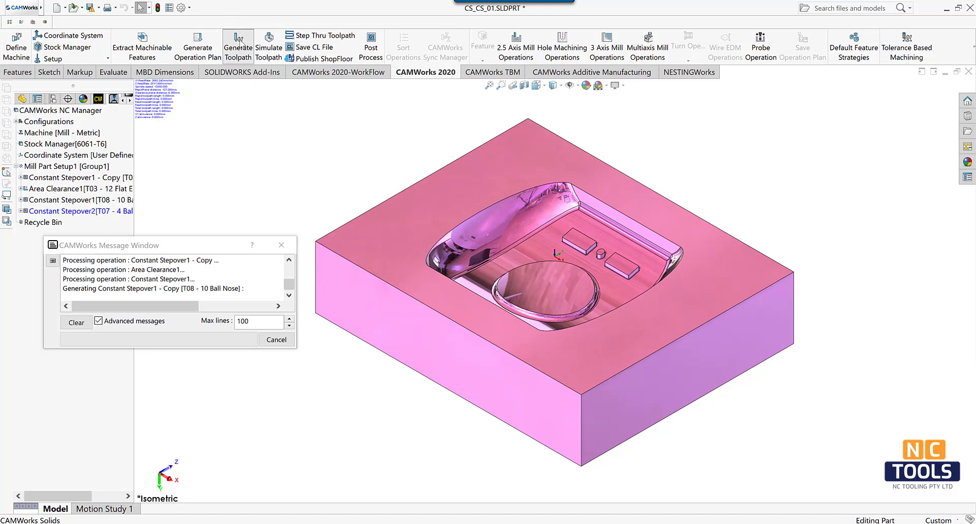
Start a new contain area on Constant Stepover2, bounded by the pocket's circular edge picked as a single edge
{"action": "right_click", "coordinate": [87, 216]}
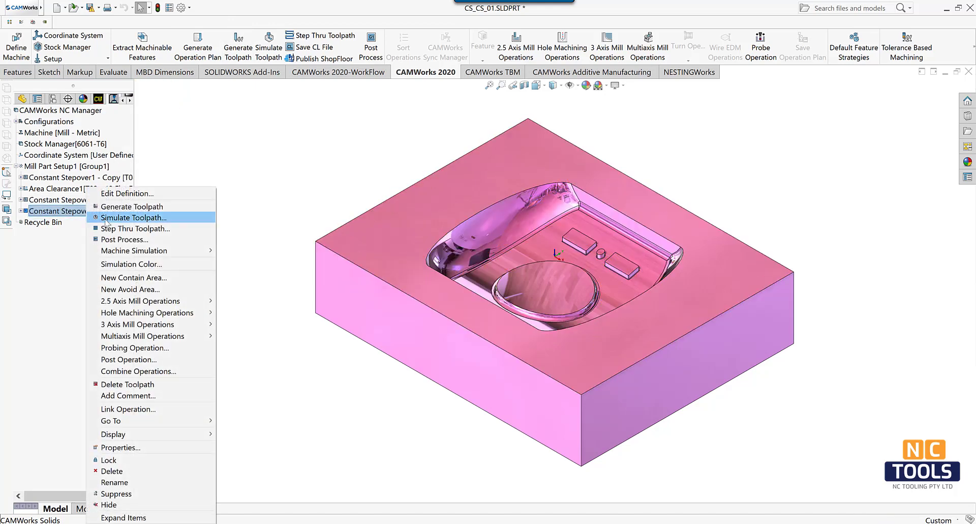
{"action": "left_click", "coordinate": [145, 278]}
{"action": "left_click", "coordinate": [92, 200]}
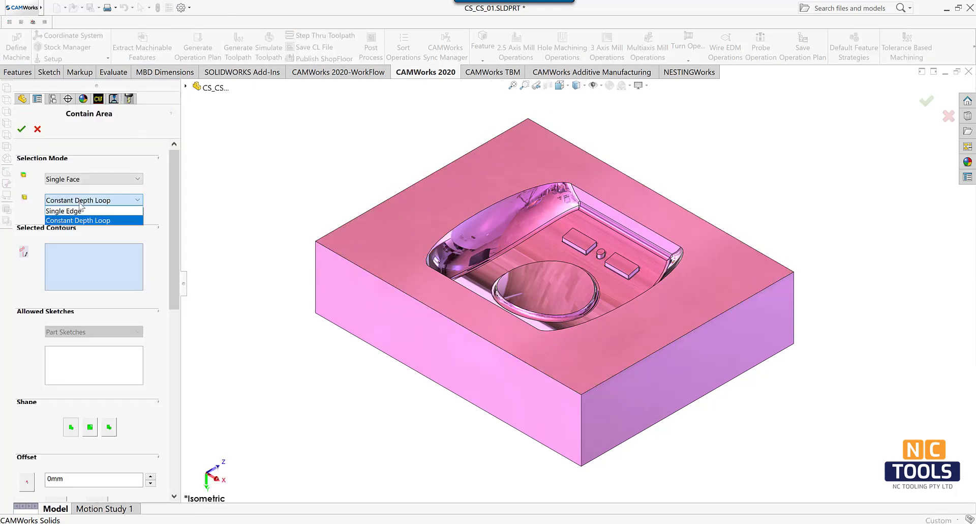
{"action": "left_click", "coordinate": [79, 220]}
{"action": "left_click", "coordinate": [92, 200]}
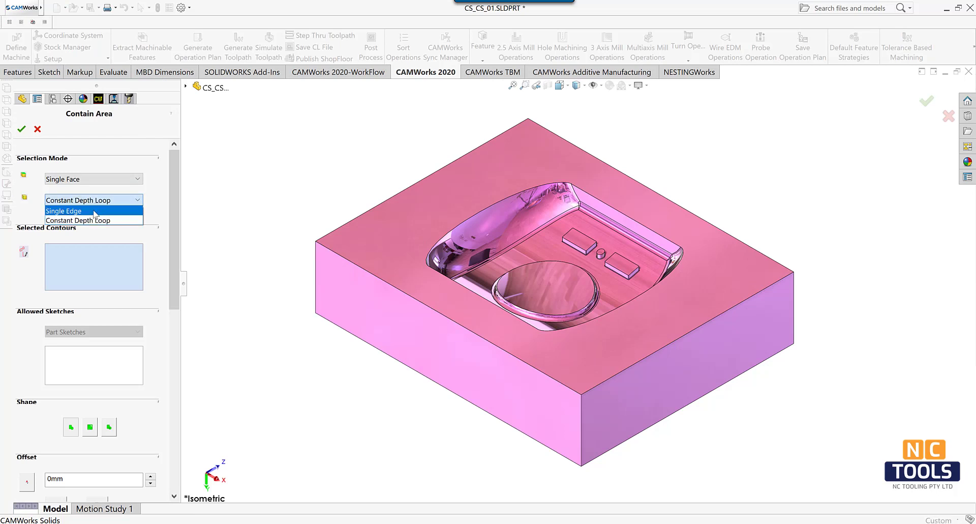
{"action": "left_click", "coordinate": [76, 210]}
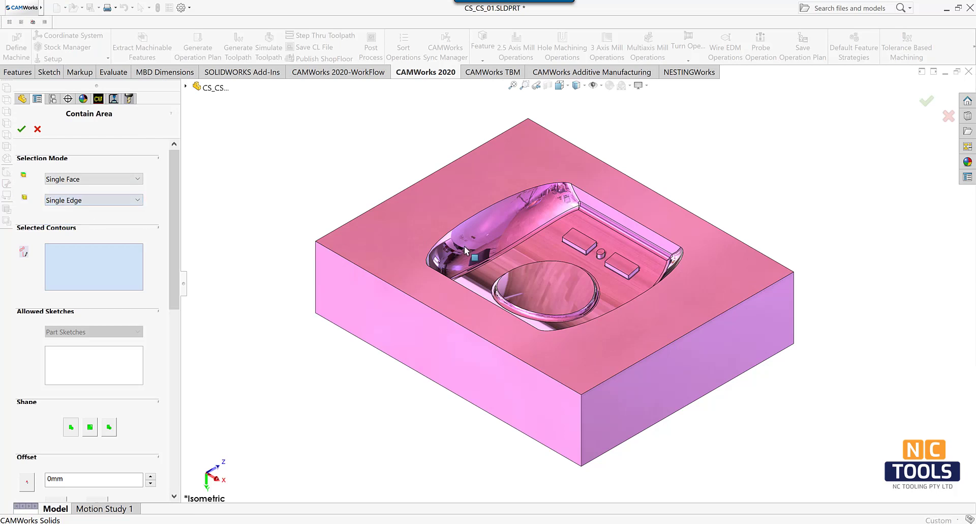
{"action": "left_click", "coordinate": [598, 313]}
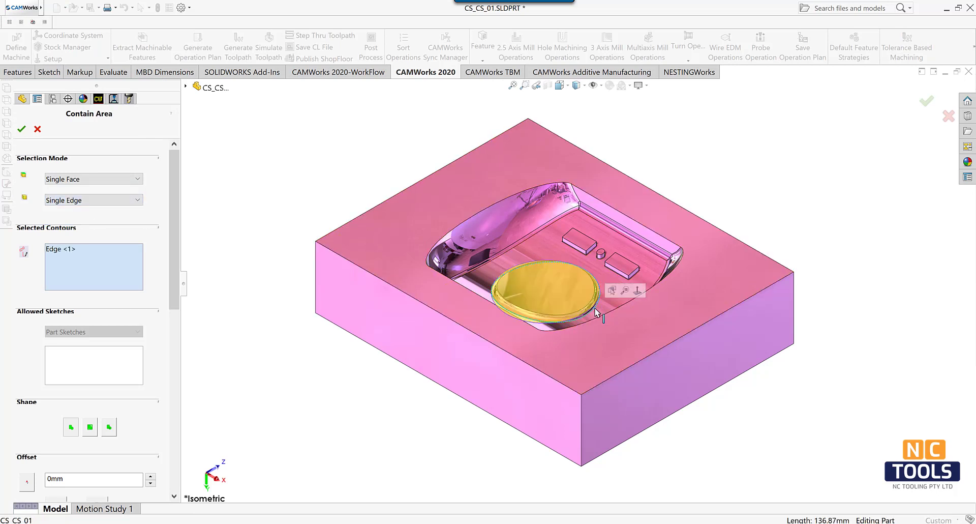
Offset the contain area outward from the circular edge by 1.5 mm
{"action": "scroll", "coordinate": [130, 442], "scroll_direction": "down", "scroll_amount": 3}
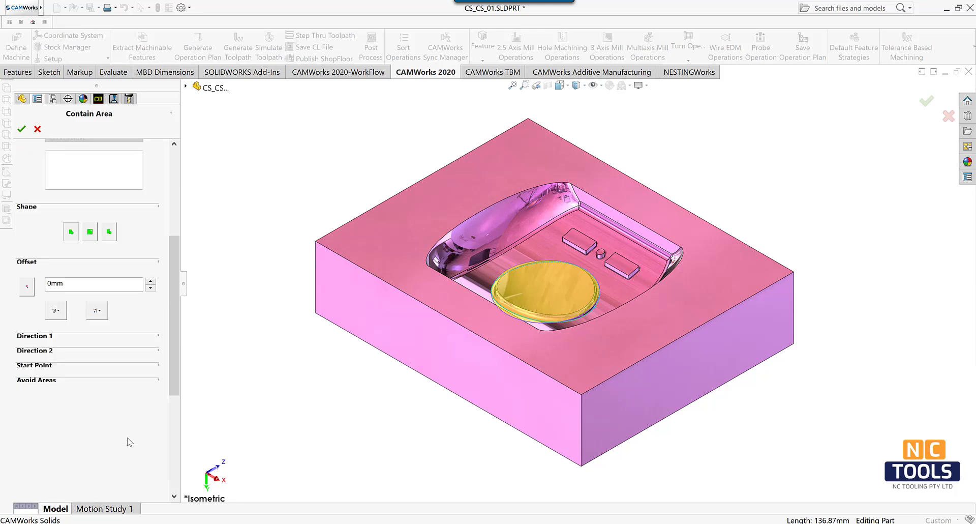
{"action": "scroll", "coordinate": [127, 436], "scroll_direction": "down", "scroll_amount": 2}
{"action": "scroll", "coordinate": [58, 283], "scroll_direction": "up", "scroll_amount": 2}
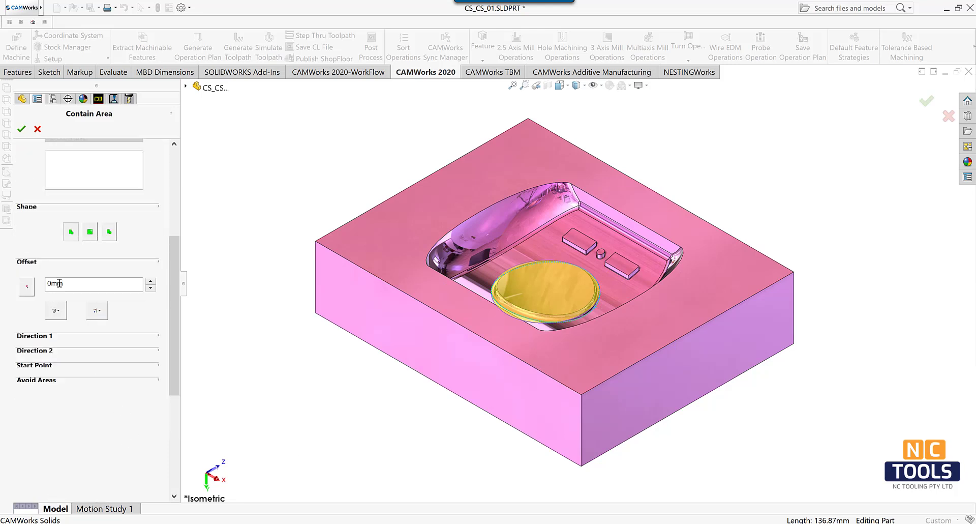
{"action": "left_click", "coordinate": [97, 310]}
{"action": "left_click", "coordinate": [109, 342]}
{"action": "left_click_drag", "start_coordinate": [87, 290], "coordinate": [10, 280]}
{"action": "type", "text": "1.5"}
{"action": "key", "text": "Return"}
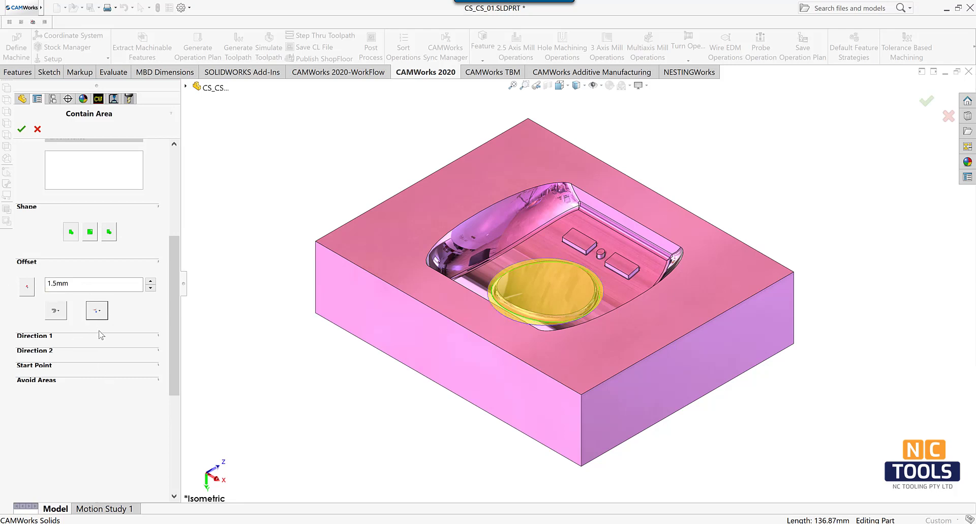
Accept Constant Stepover2's 1.5 mm contain area and confirm toolpath regeneration
{"action": "left_click", "coordinate": [22, 129]}
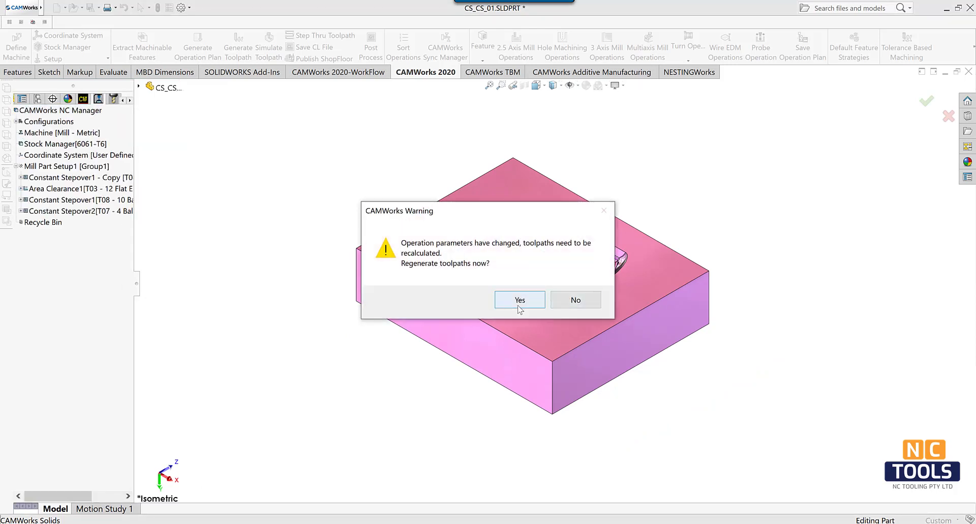
{"action": "left_click", "coordinate": [521, 300]}
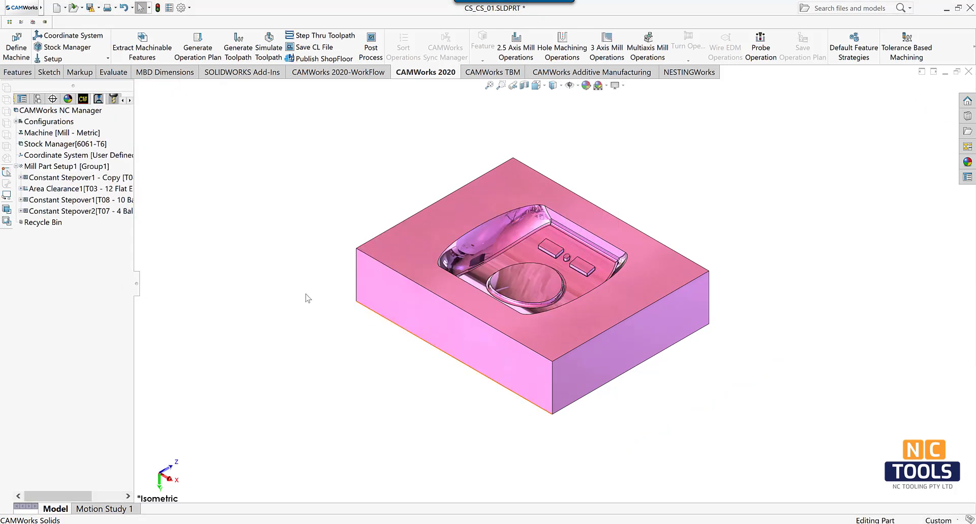